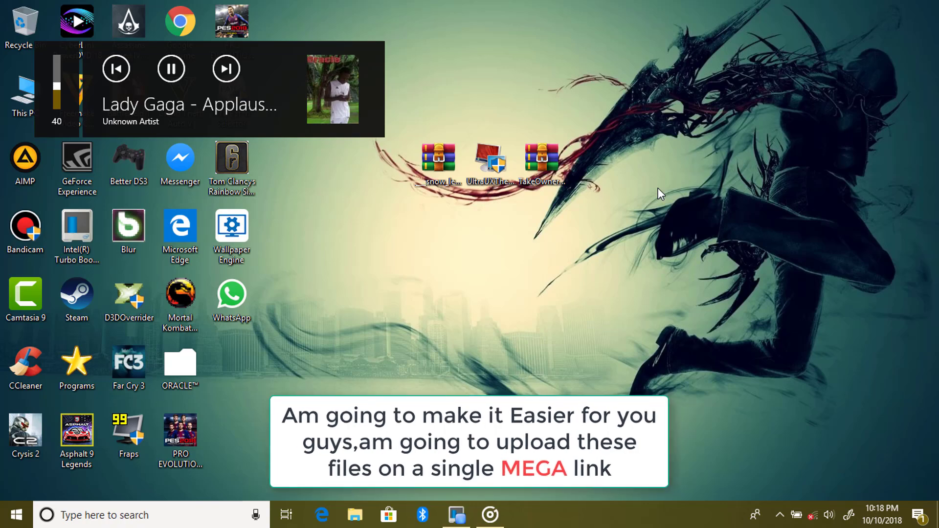
{"action": "key", "text": "XF86AudioNext"}
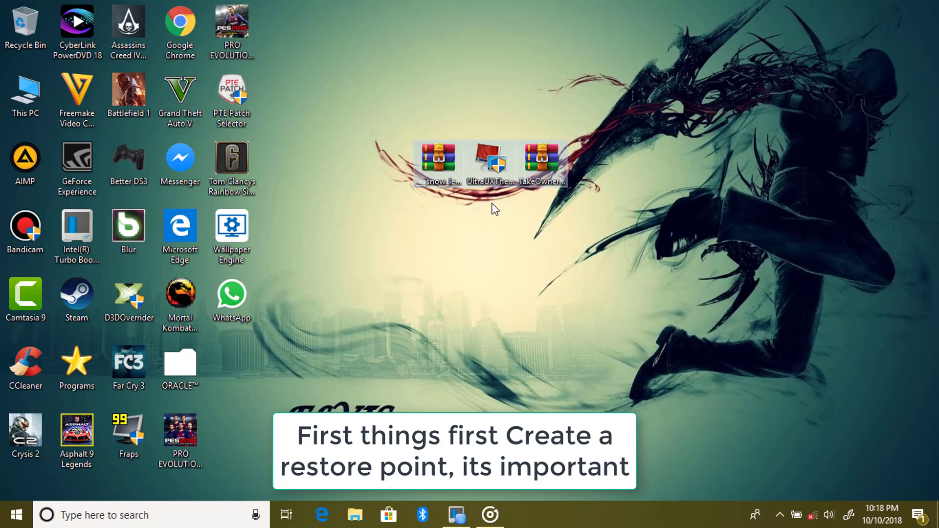
{"action": "left_click", "coordinate": [493, 204]}
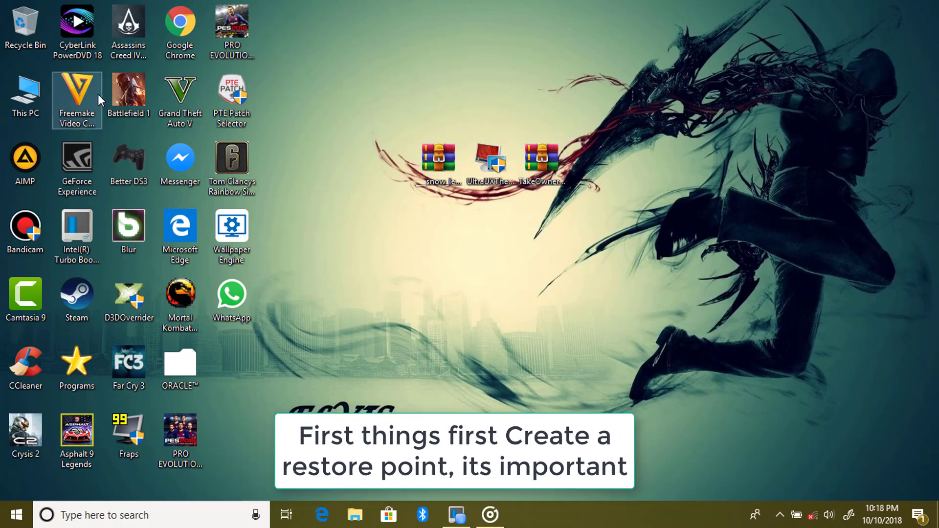
Step: Open the System Protection settings from this PC's properties and move the dialog clear of the window's side links
{"action": "right_click", "coordinate": [20, 100]}
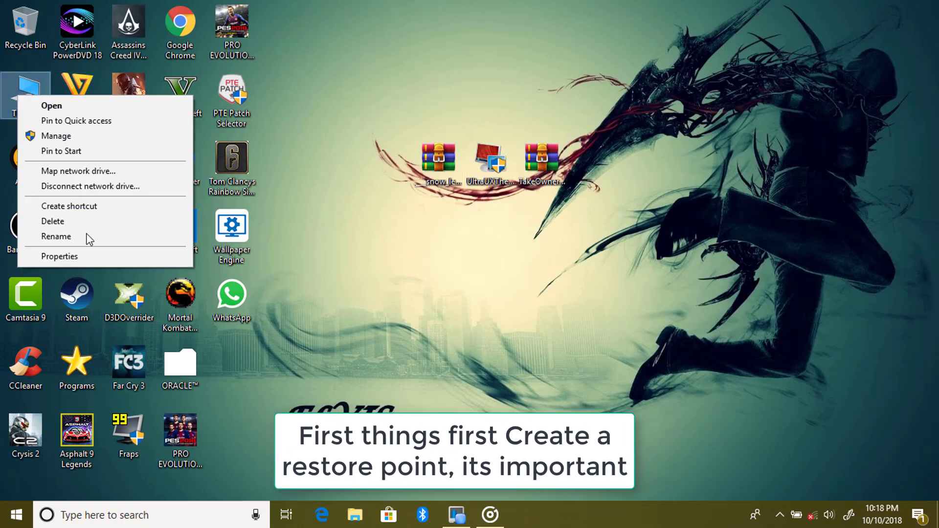
{"action": "left_click", "coordinate": [79, 255]}
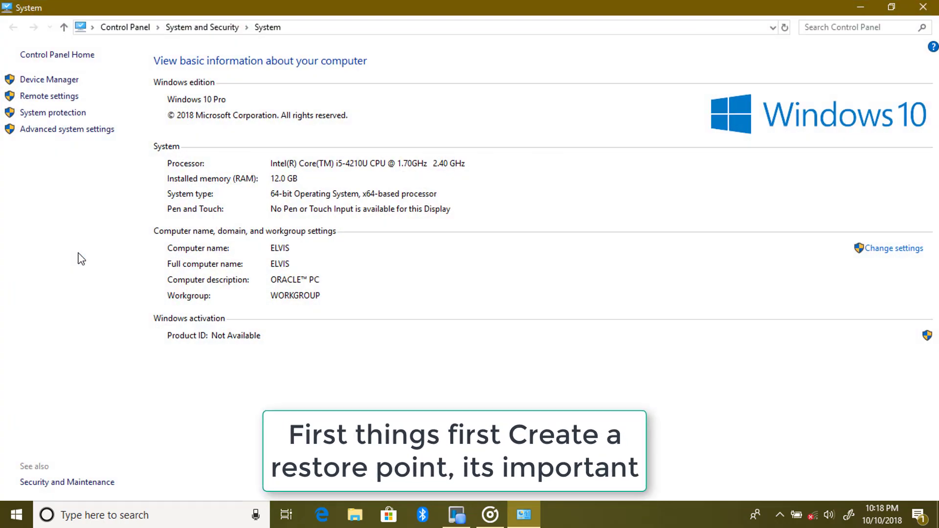
{"action": "left_click", "coordinate": [53, 113]}
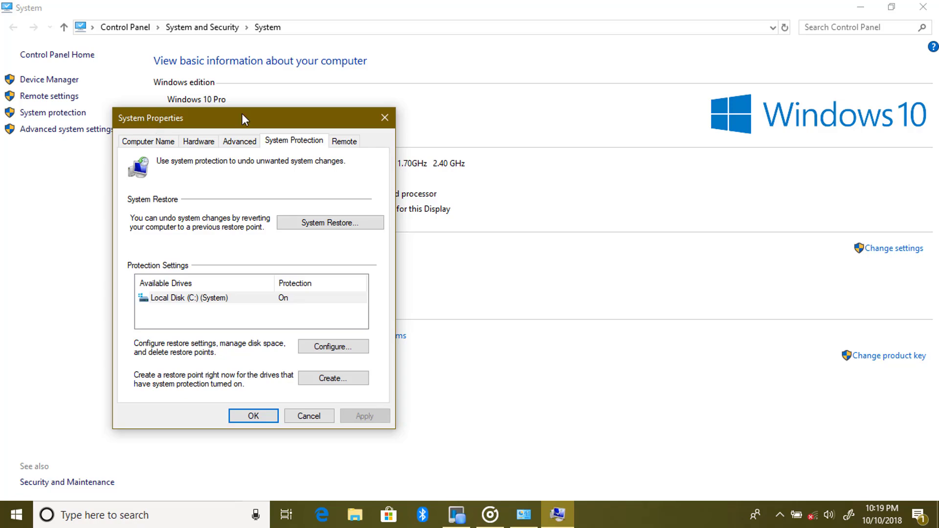
{"action": "left_click_drag", "start_coordinate": [242, 114], "coordinate": [378, 89]}
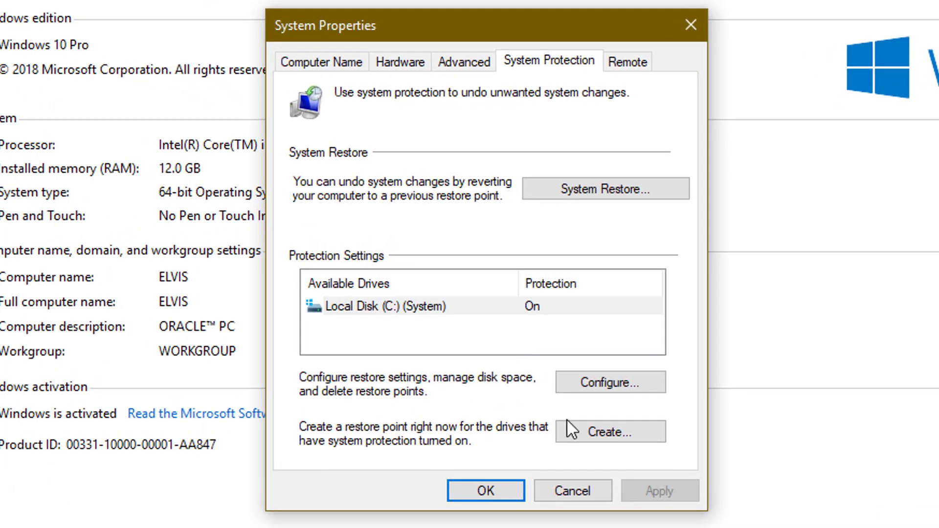
Step: Create a system restore point described as "My Restore Point" and dismiss the completion message
{"action": "left_click", "coordinate": [581, 429]}
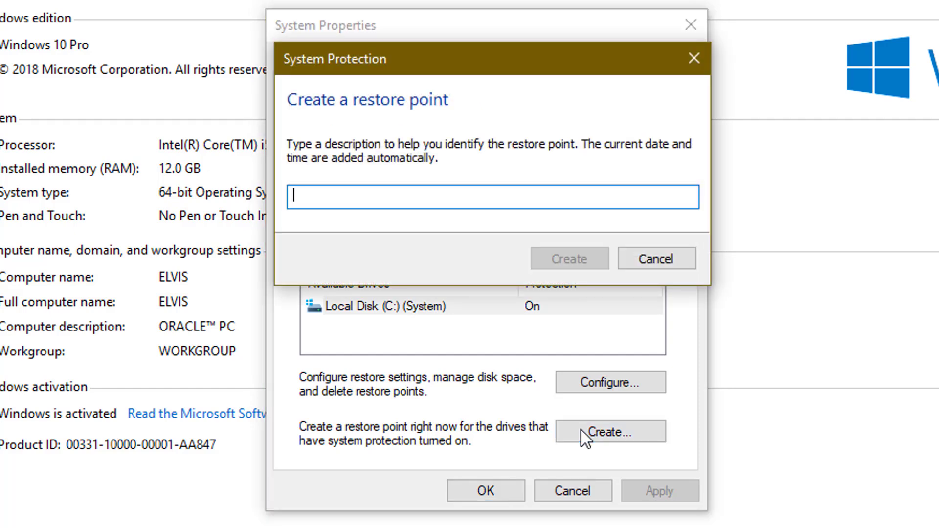
{"action": "type", "text": "M"}
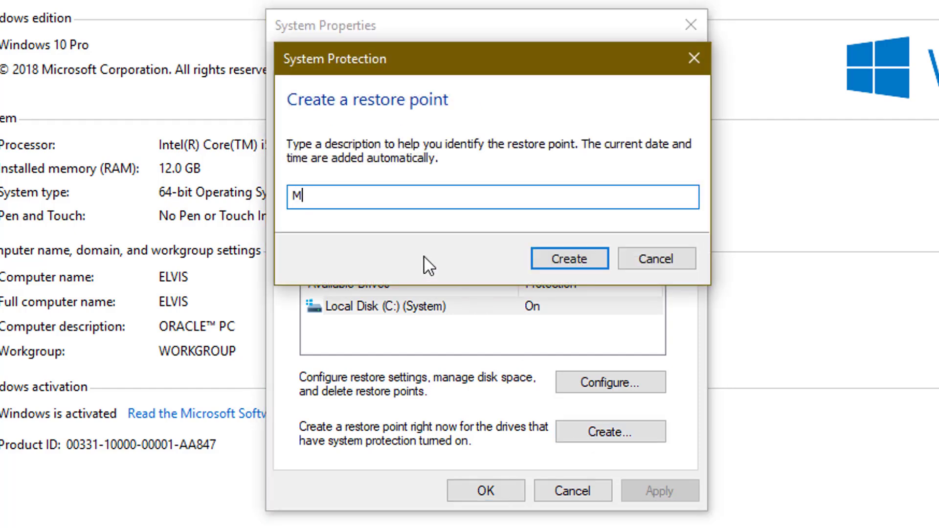
{"action": "type", "text": "y Restore Point"}
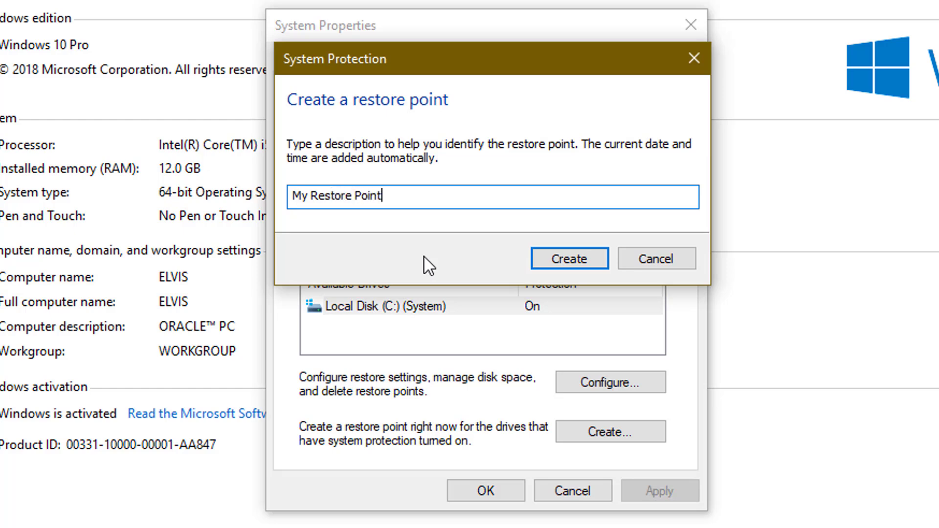
{"action": "left_click", "coordinate": [542, 258]}
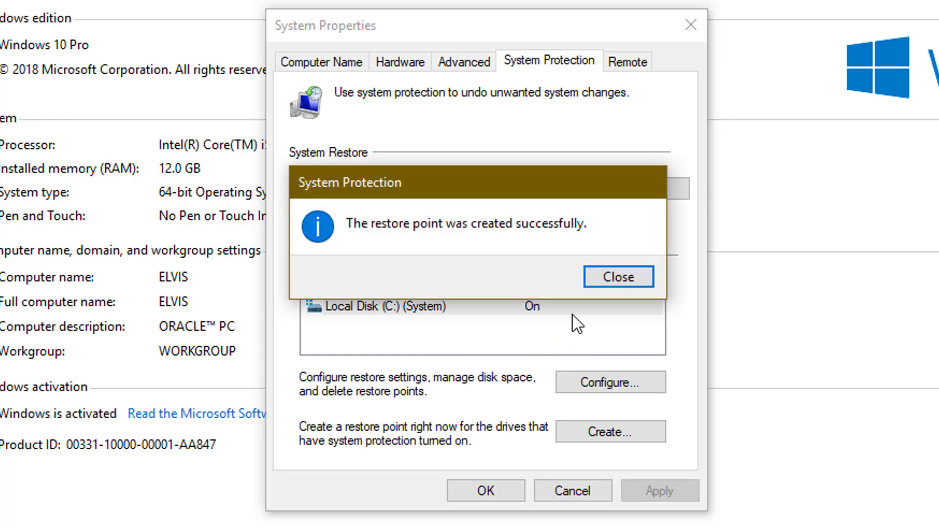
{"action": "left_click", "coordinate": [618, 283]}
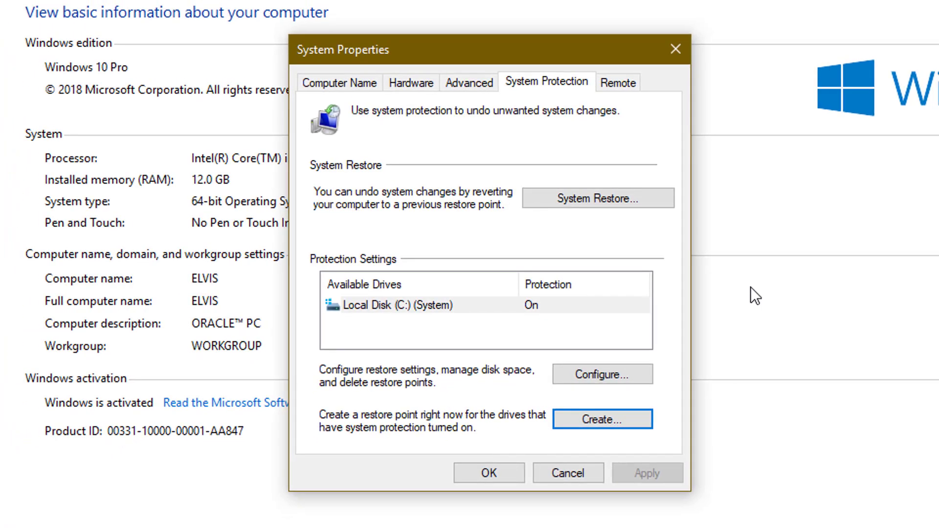
Step: Review My Restore Point in System Restore, leave without restoring, and close the system windows
{"action": "left_click", "coordinate": [574, 198]}
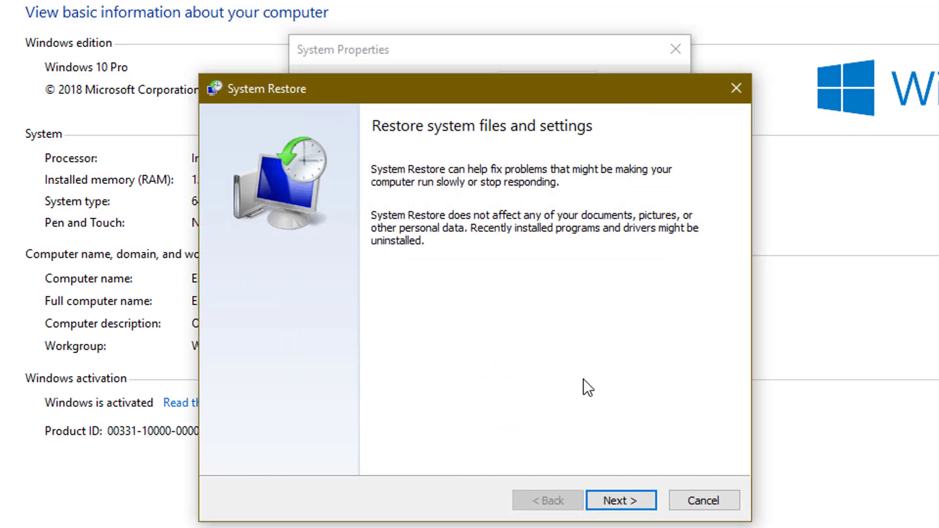
{"action": "left_click", "coordinate": [611, 500]}
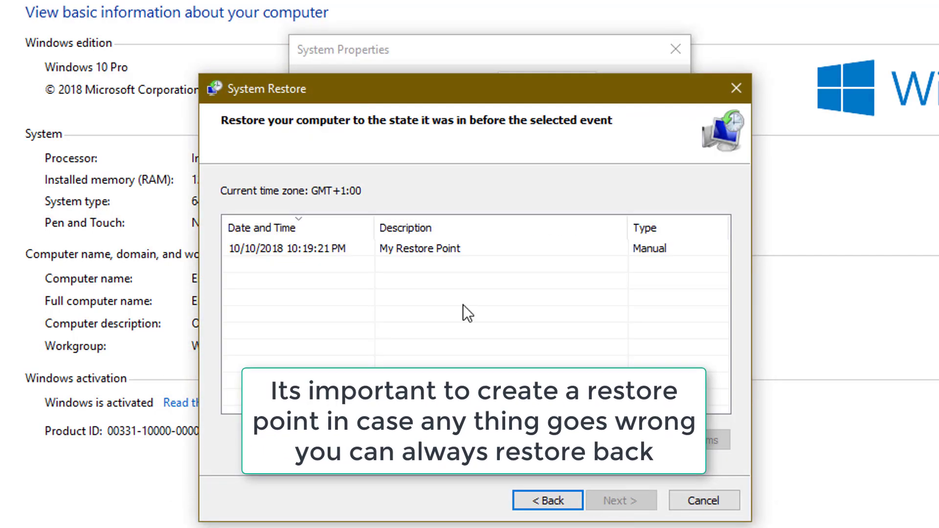
{"action": "left_click", "coordinate": [414, 246]}
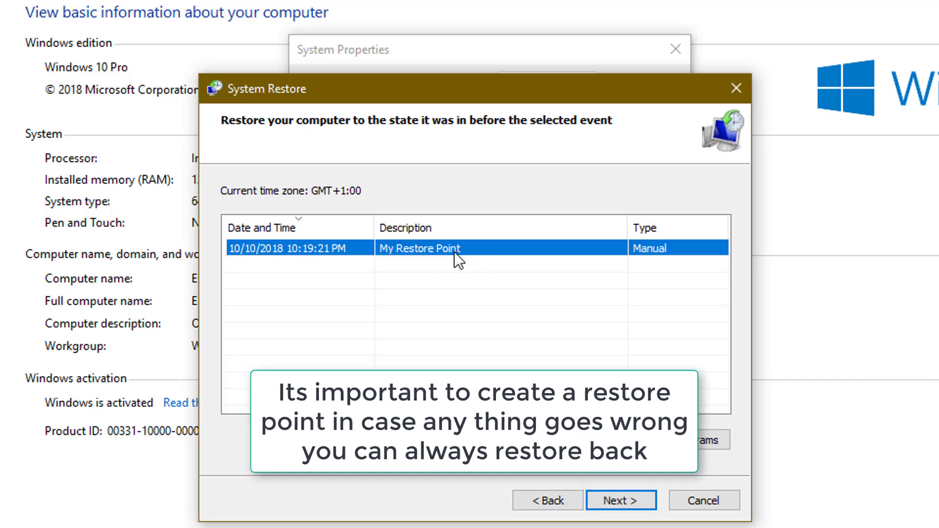
{"action": "left_click", "coordinate": [622, 500]}
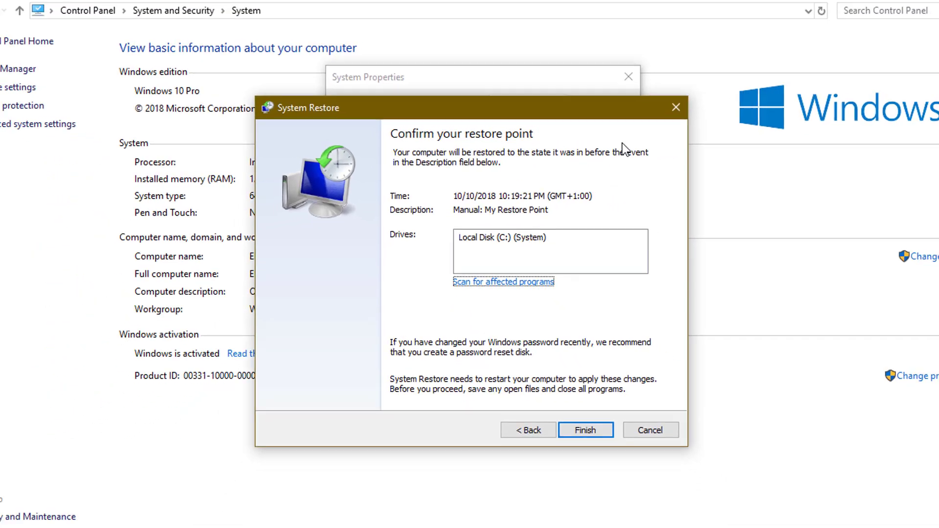
{"action": "left_click", "coordinate": [736, 88]}
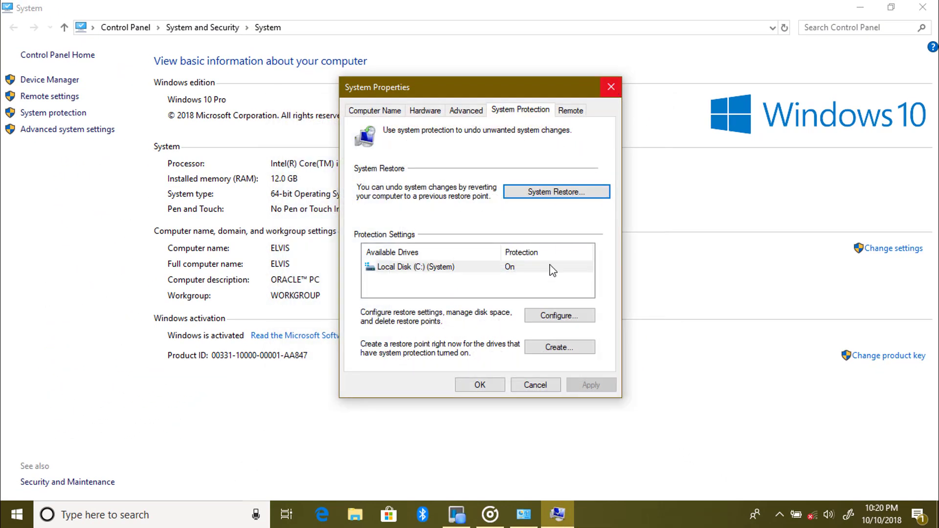
{"action": "left_click", "coordinate": [479, 385]}
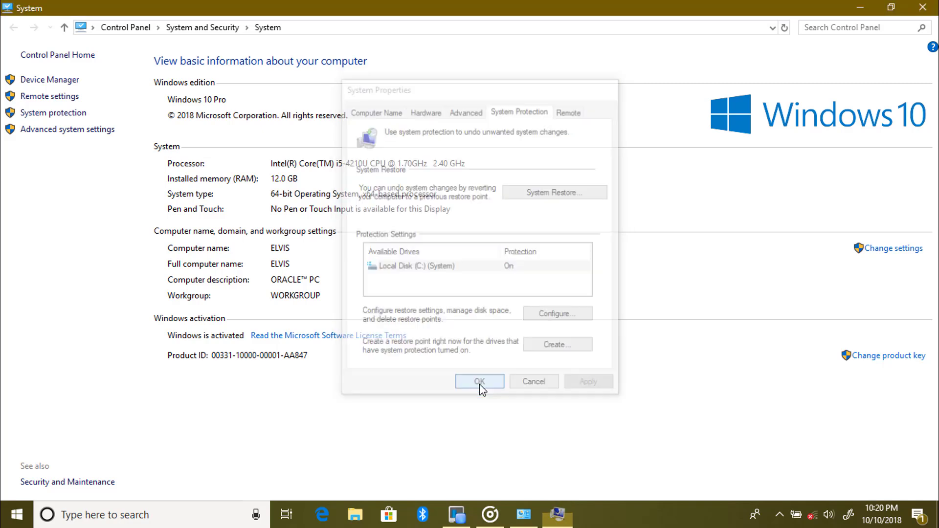
{"action": "left_click", "coordinate": [926, 9]}
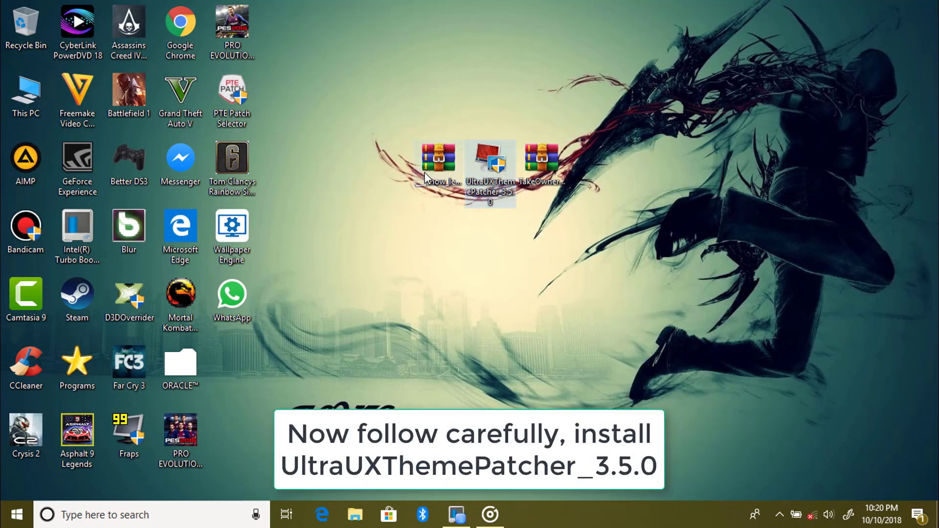
Step: Set the two archives apart from the UltraUXThemePatcher_3.5.0 installer on the desktop and launch that installer with permission to run
{"action": "left_click_drag", "start_coordinate": [438, 164], "coordinate": [437, 95]}
{"action": "left_click_drag", "start_coordinate": [539, 161], "coordinate": [537, 104]}
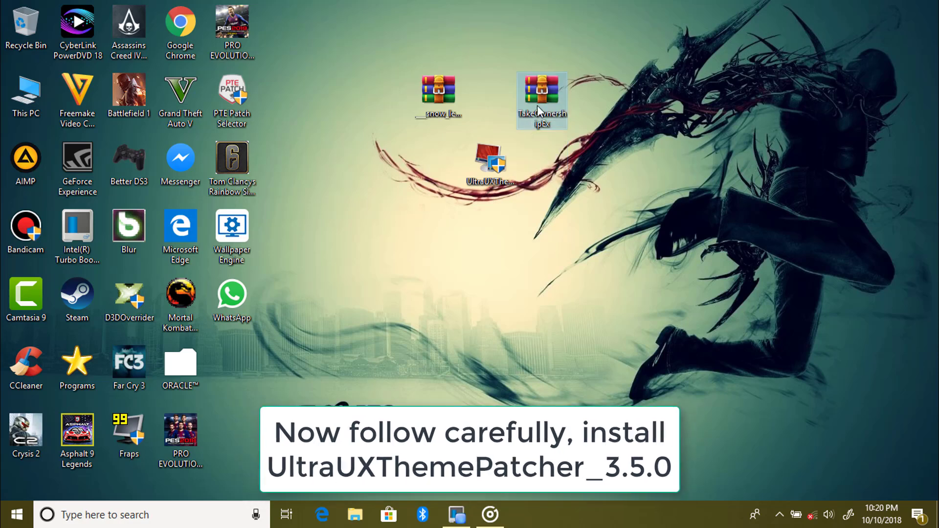
{"action": "left_click_drag", "start_coordinate": [487, 172], "coordinate": [488, 217]}
{"action": "double_click", "coordinate": [488, 216]}
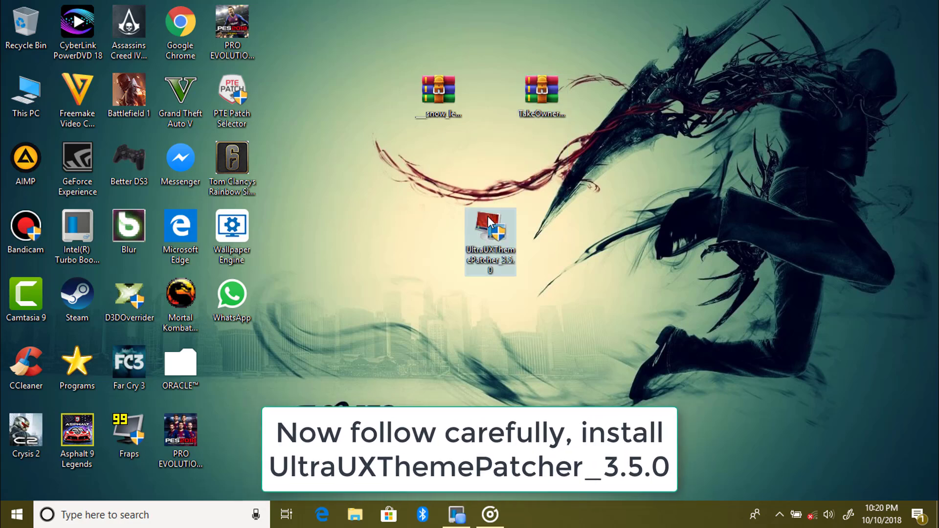
{"action": "left_click", "coordinate": [379, 353]}
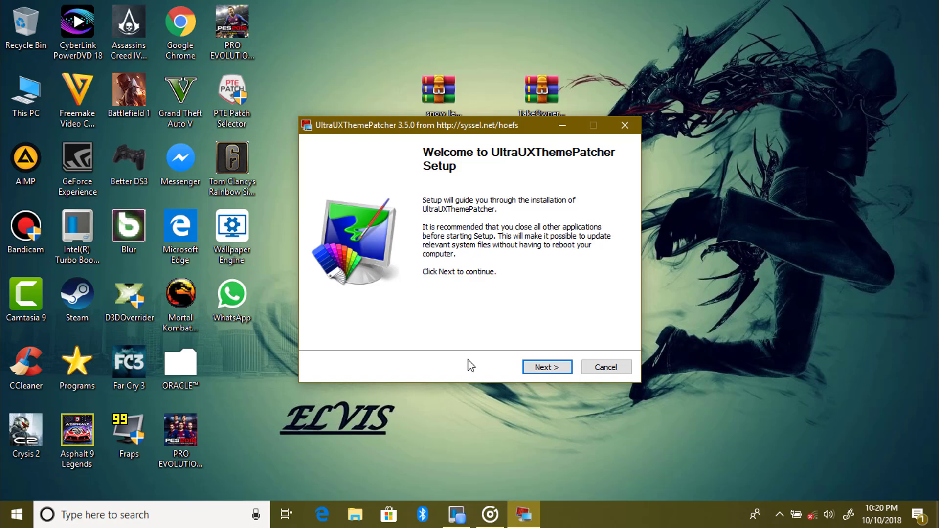
Step: Install UltraUXThemePatcher 3.5.0, accepting both license pages, and continue past the donation page
{"action": "left_click", "coordinate": [544, 370]}
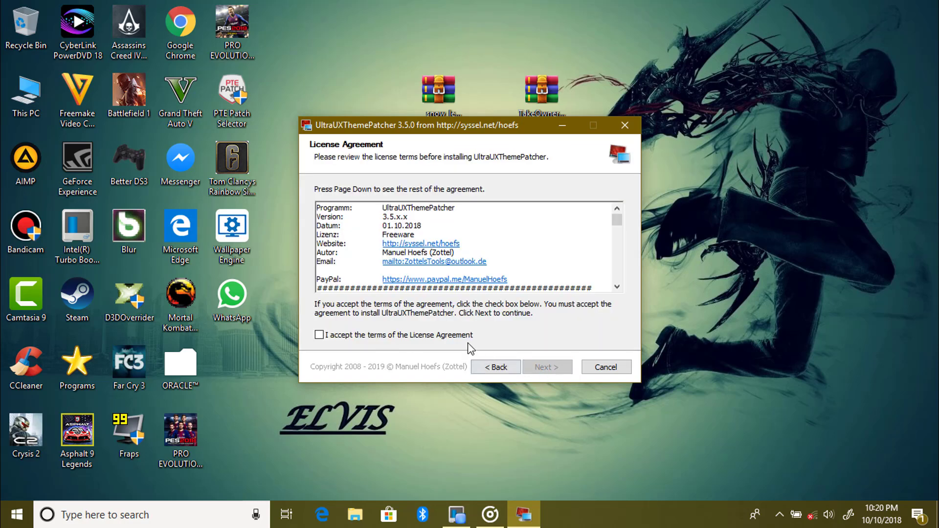
{"action": "left_click", "coordinate": [458, 334]}
{"action": "left_click", "coordinate": [545, 367]}
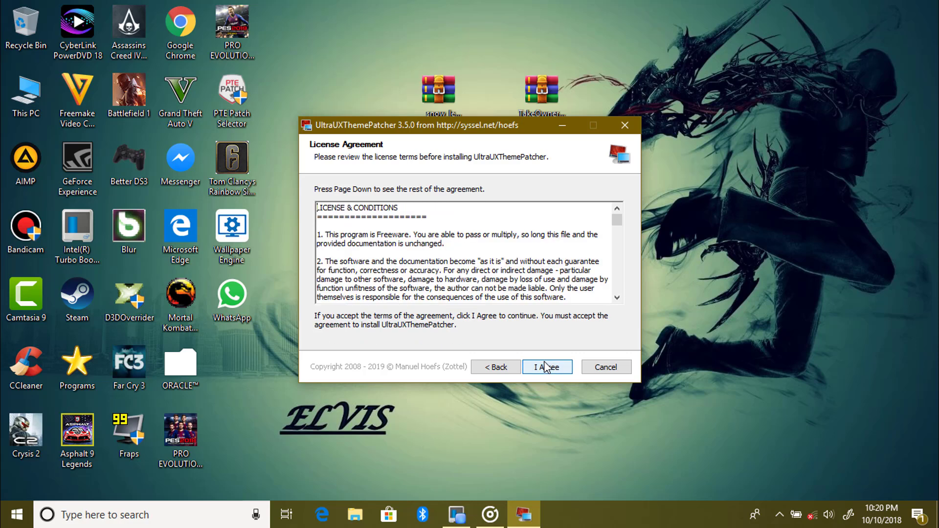
{"action": "left_click", "coordinate": [553, 372]}
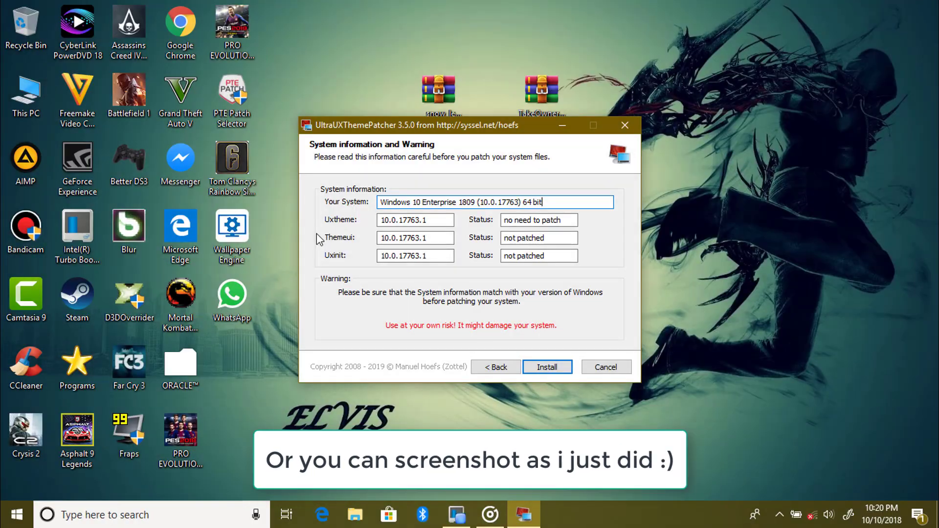
{"action": "left_click", "coordinate": [538, 367]}
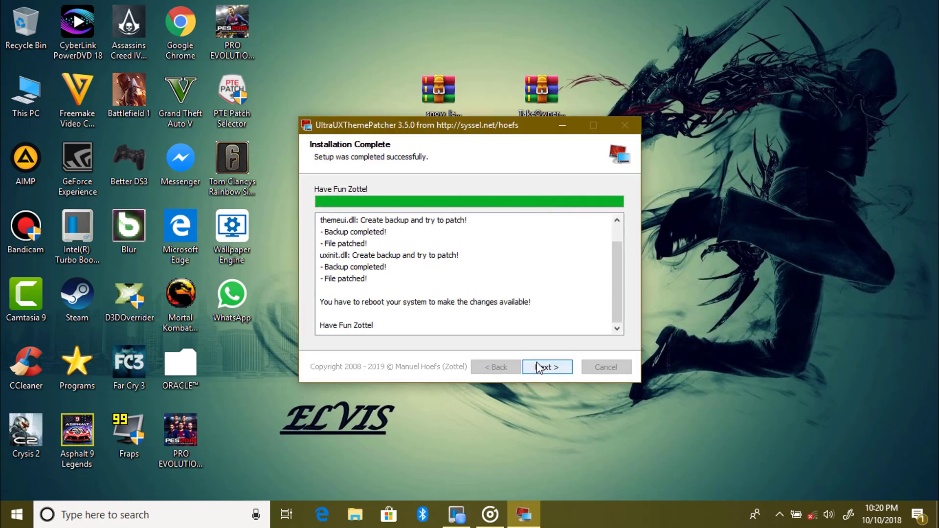
{"action": "left_click", "coordinate": [544, 372]}
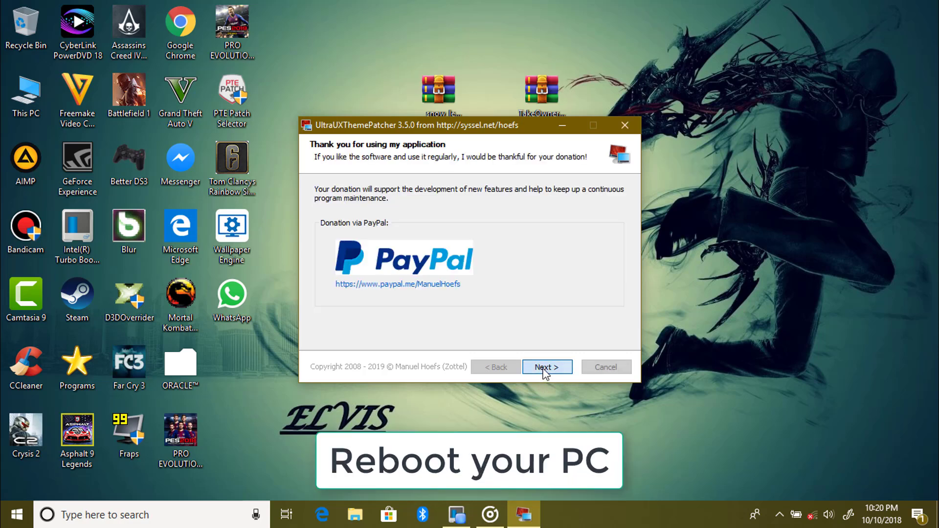
{"action": "left_click", "coordinate": [545, 373]}
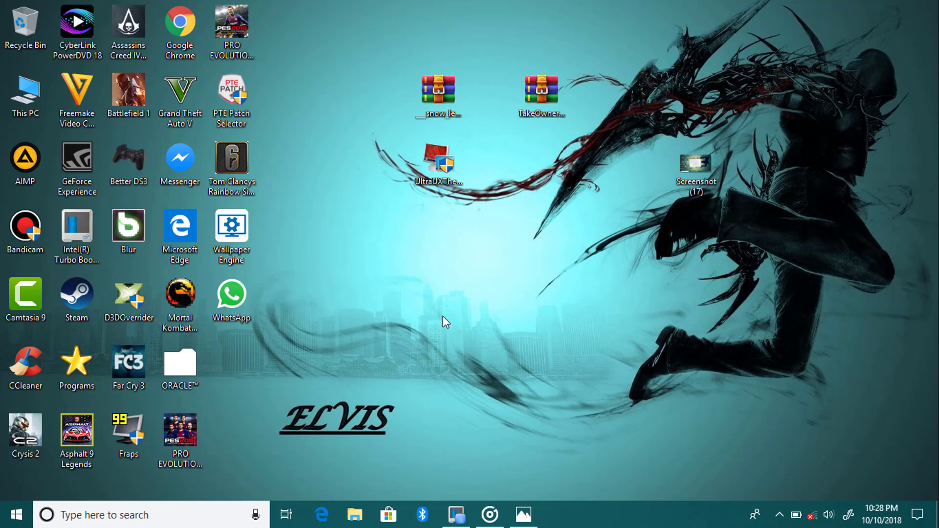
Step: Move the UltraUXThemePatcher installer from the desktop to the Recycle Bin
{"action": "left_click", "coordinate": [440, 159]}
{"action": "left_click_drag", "start_coordinate": [455, 172], "coordinate": [24, 32]}
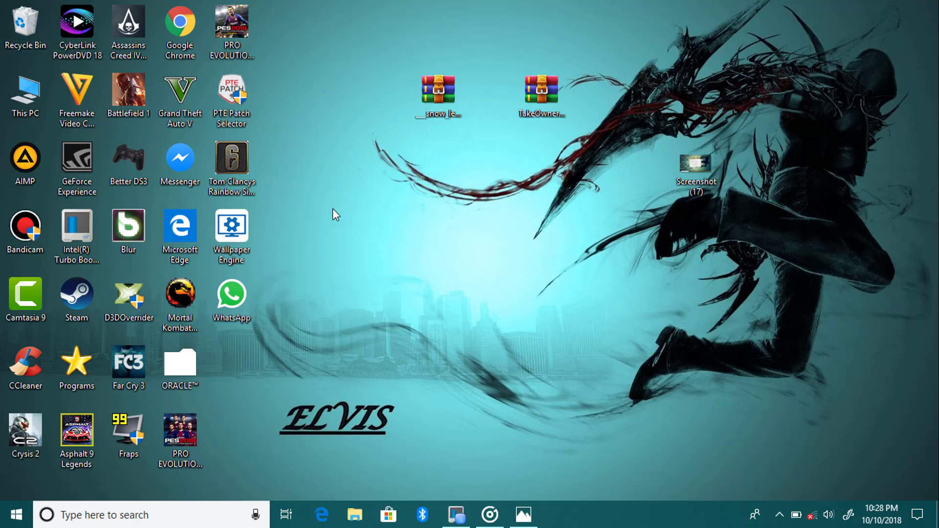
Step: Move the snow leopard archive to the middle of the desktop and extract it with WinRAR into a folder of its own name
{"action": "left_click_drag", "start_coordinate": [444, 113], "coordinate": [489, 232]}
{"action": "right_click", "coordinate": [489, 234]}
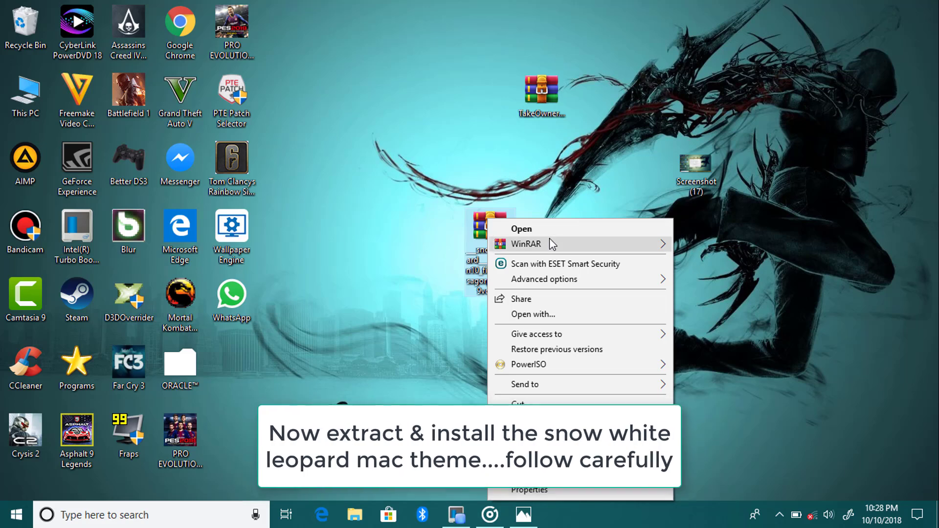
{"action": "mouse_move", "coordinate": [550, 241]}
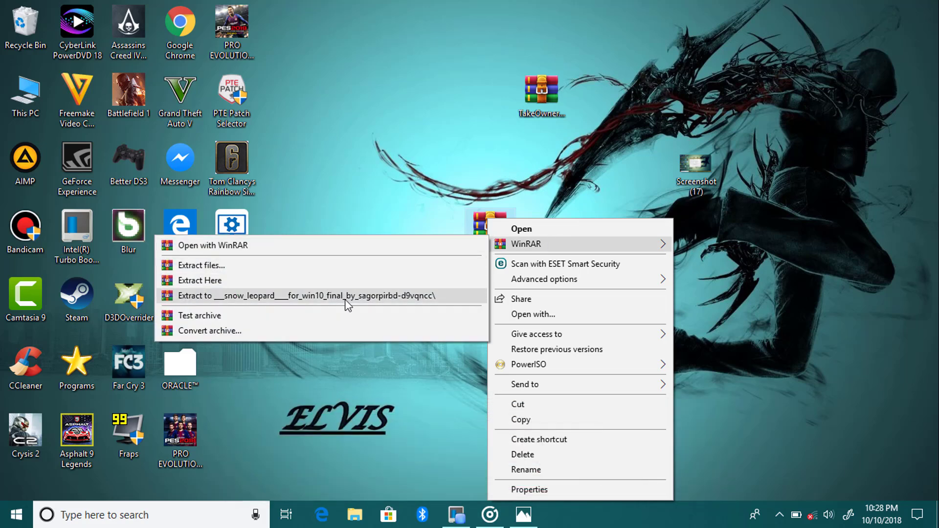
{"action": "left_click", "coordinate": [323, 295]}
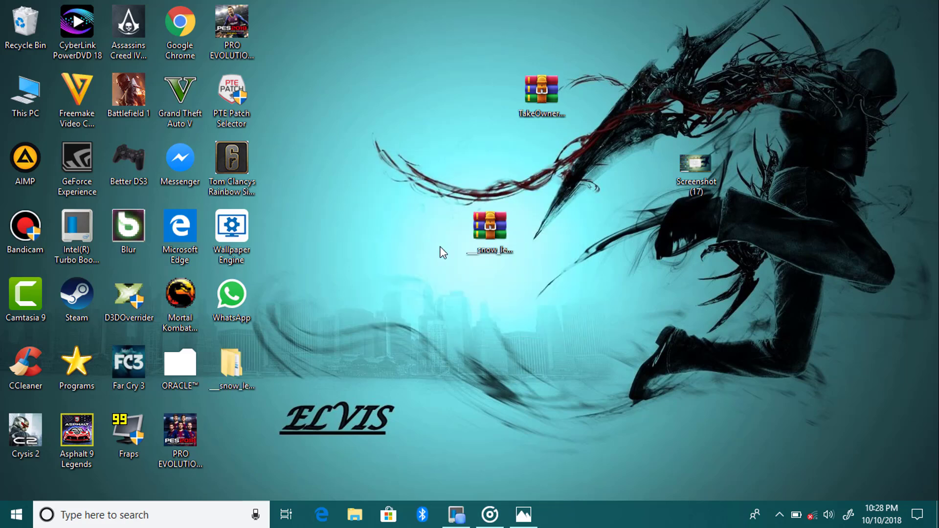
Step: Move the snow leopard archive to the Recycle Bin and place the extracted folder in the open area of the desktop
{"action": "left_click_drag", "start_coordinate": [486, 251], "coordinate": [494, 251]}
{"action": "left_click_drag", "start_coordinate": [94, 47], "coordinate": [23, 34]}
{"action": "left_click_drag", "start_coordinate": [246, 357], "coordinate": [597, 214]}
Step: Open the extracted snow leopard folder down to its Themes subfolder, select the Build 14393 Anniversary Update folder, and minimize the window
{"action": "double_click", "coordinate": [586, 228]}
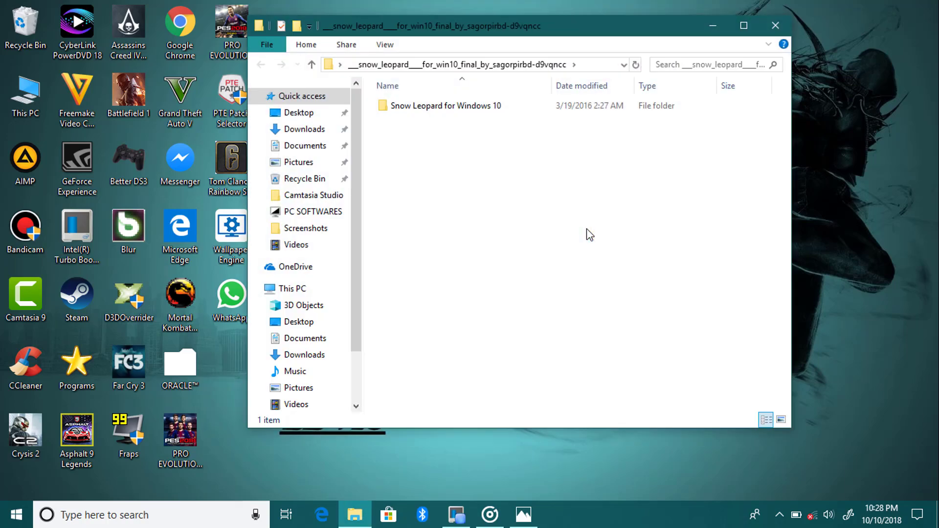
{"action": "double_click", "coordinate": [486, 105]}
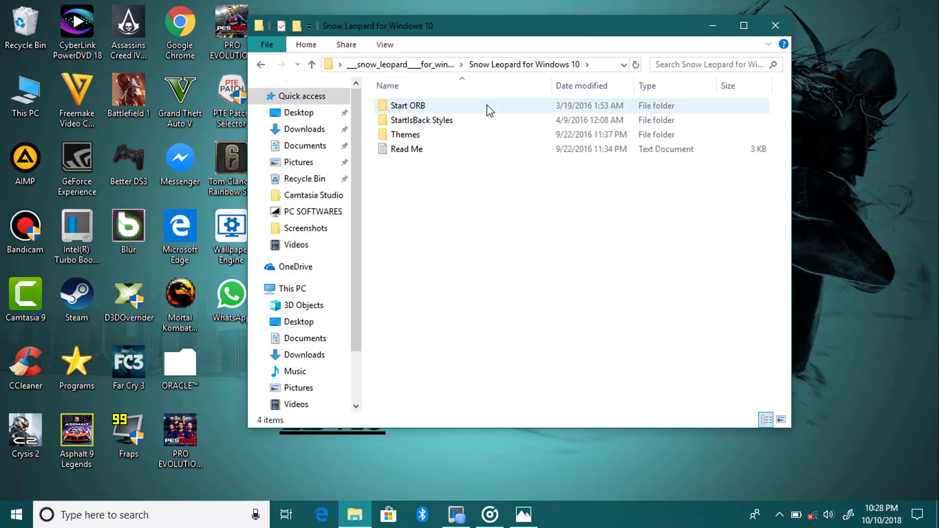
{"action": "double_click", "coordinate": [444, 134]}
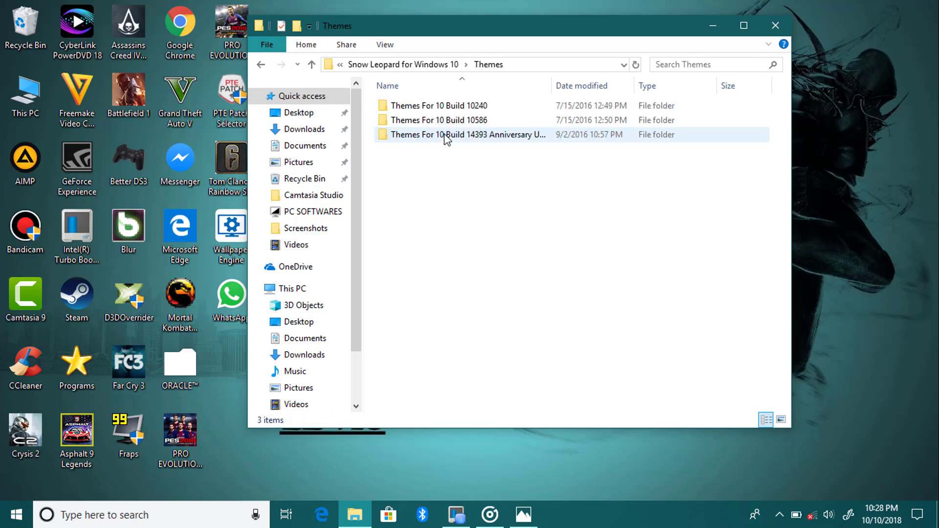
{"action": "left_click", "coordinate": [461, 136]}
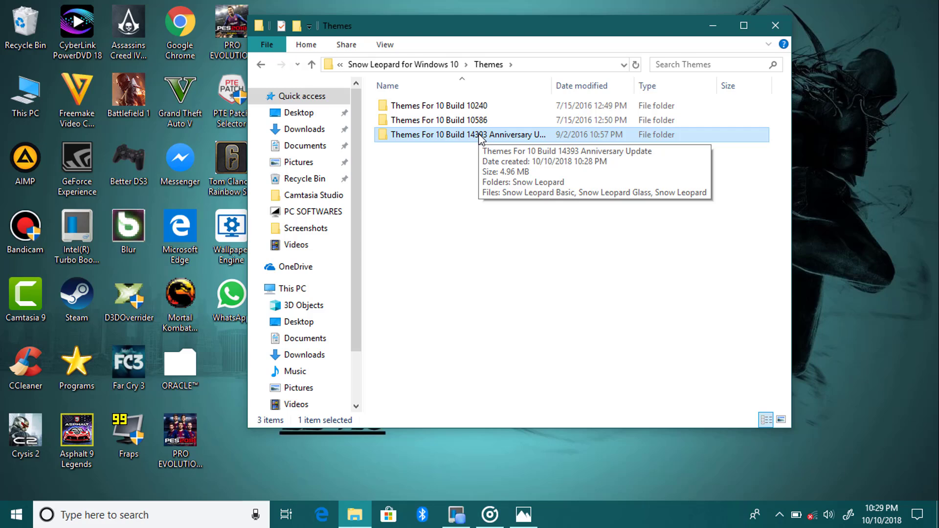
{"action": "left_click", "coordinate": [711, 22]}
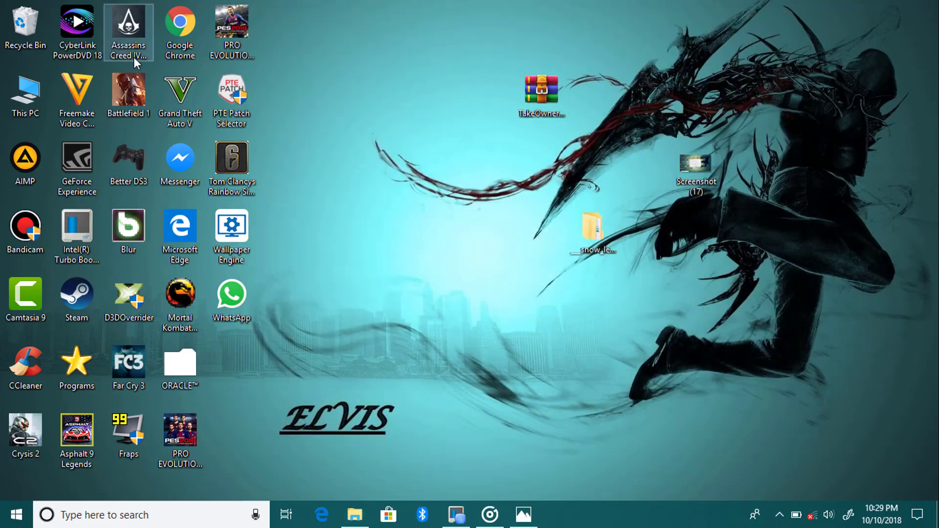
Step: Open the system themes folder C:\Windows\Resources\Themes in a separate File Explorer window
{"action": "double_click", "coordinate": [18, 93]}
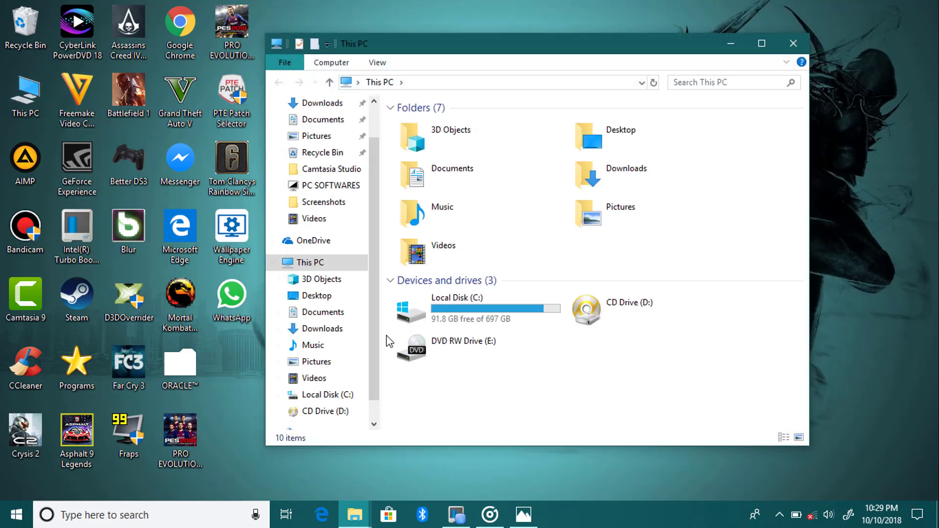
{"action": "double_click", "coordinate": [467, 320]}
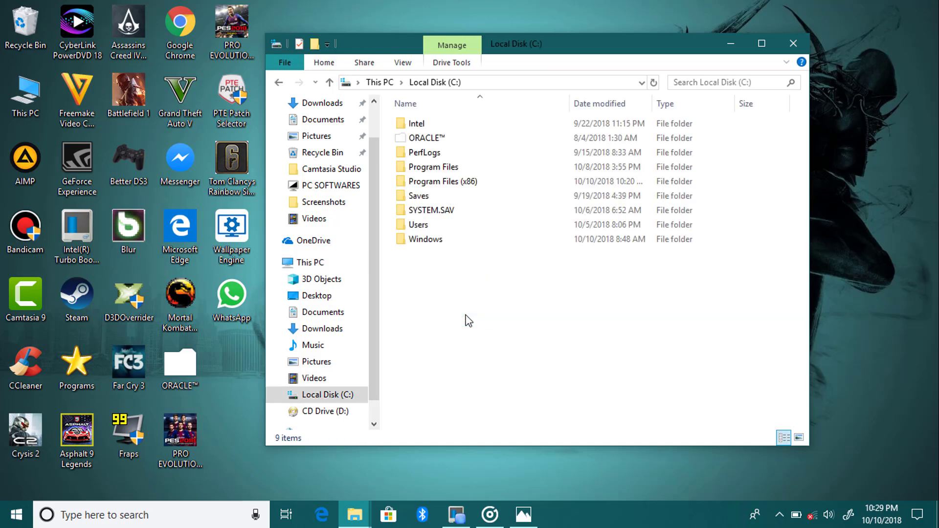
{"action": "double_click", "coordinate": [447, 245]}
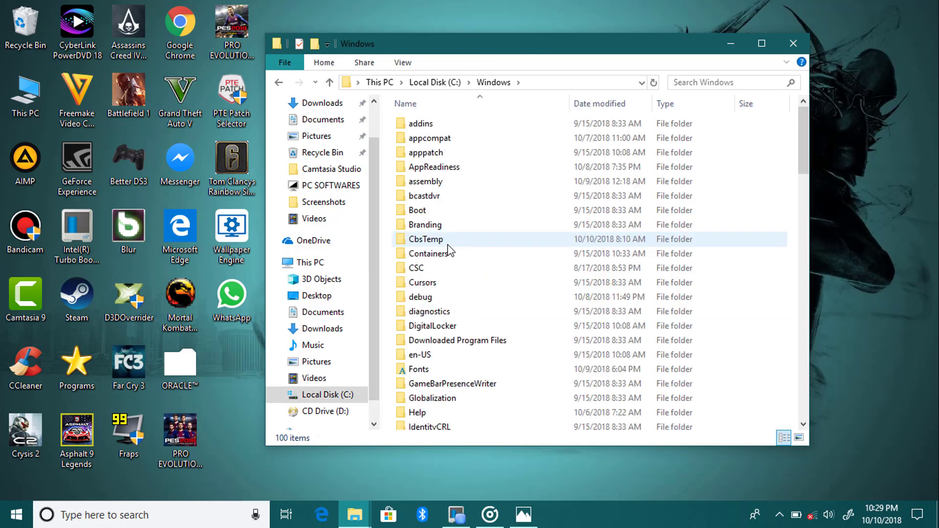
{"action": "key", "text": "r"}
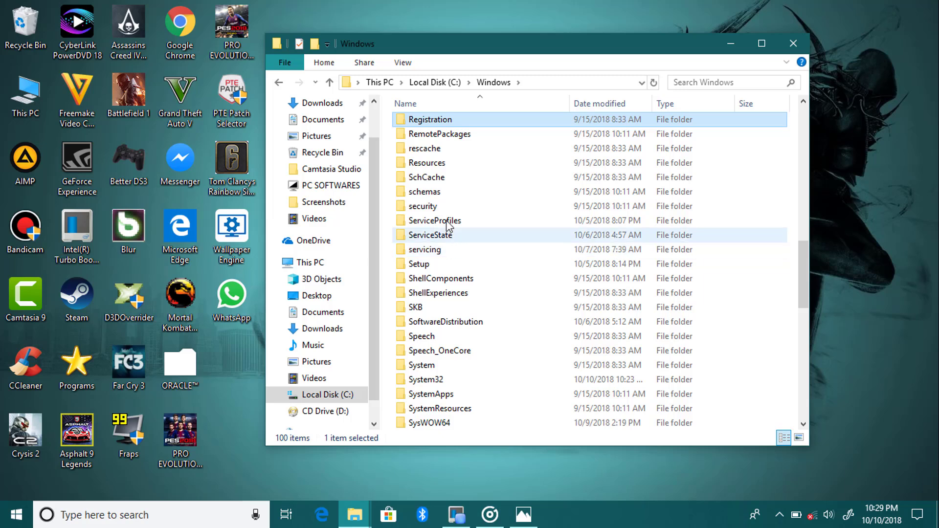
{"action": "left_click", "coordinate": [464, 165]}
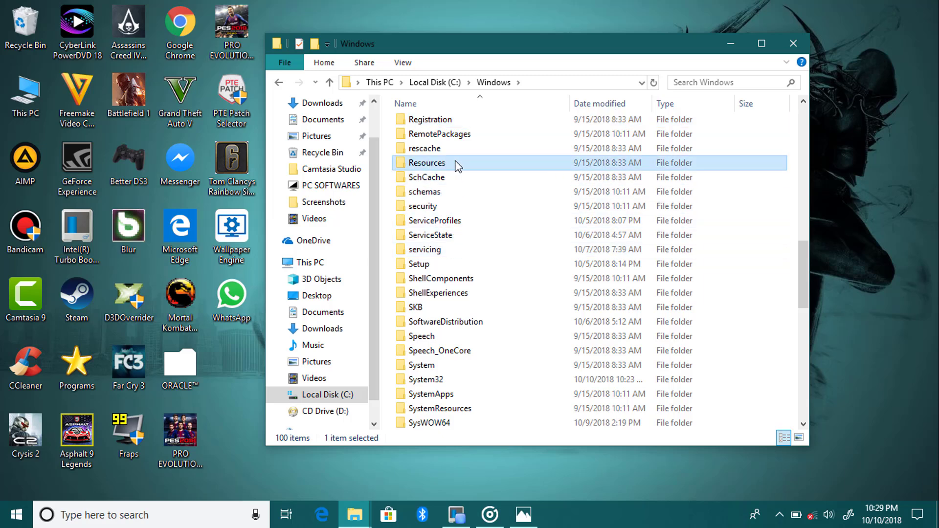
{"action": "double_click", "coordinate": [457, 164]}
{"action": "left_click", "coordinate": [448, 142]}
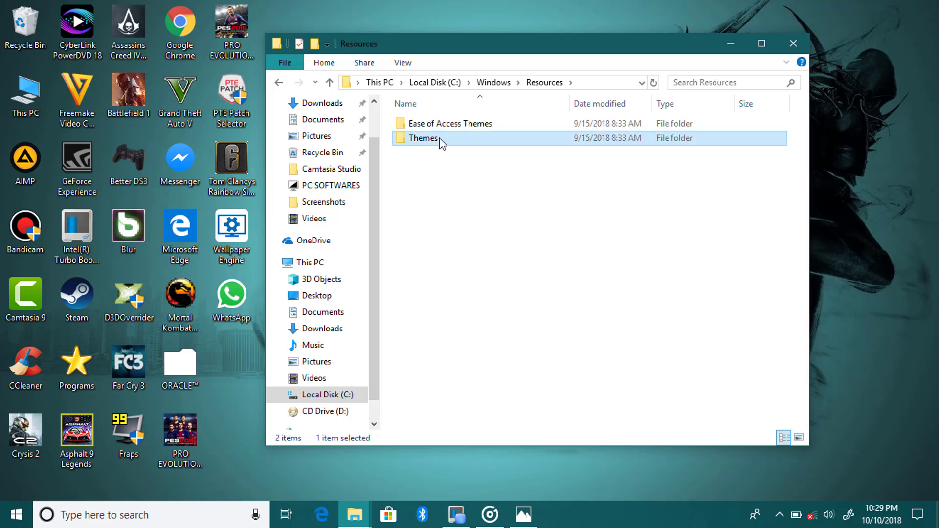
{"action": "double_click", "coordinate": [452, 138]}
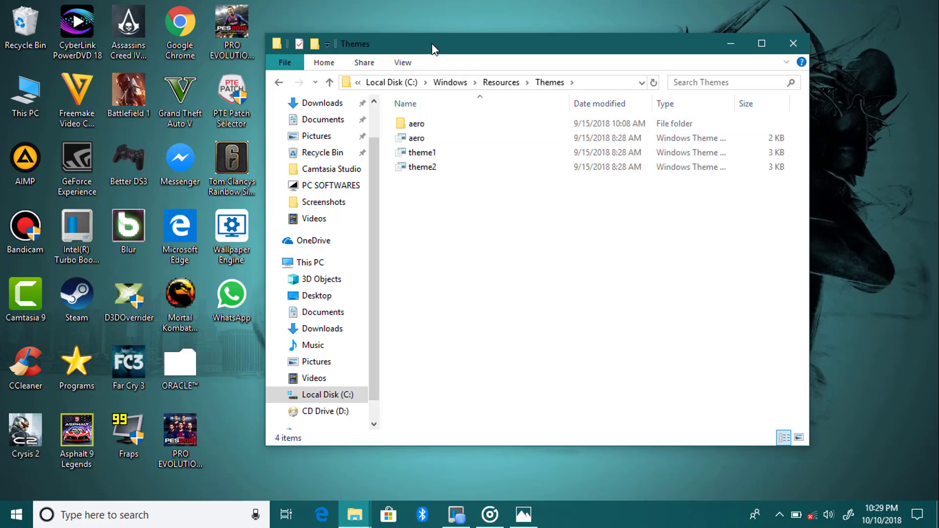
Step: Restore the Snow Leopard Themes window and arrange it side by side with the system Themes window
{"action": "left_click_drag", "start_coordinate": [434, 43], "coordinate": [675, 54]}
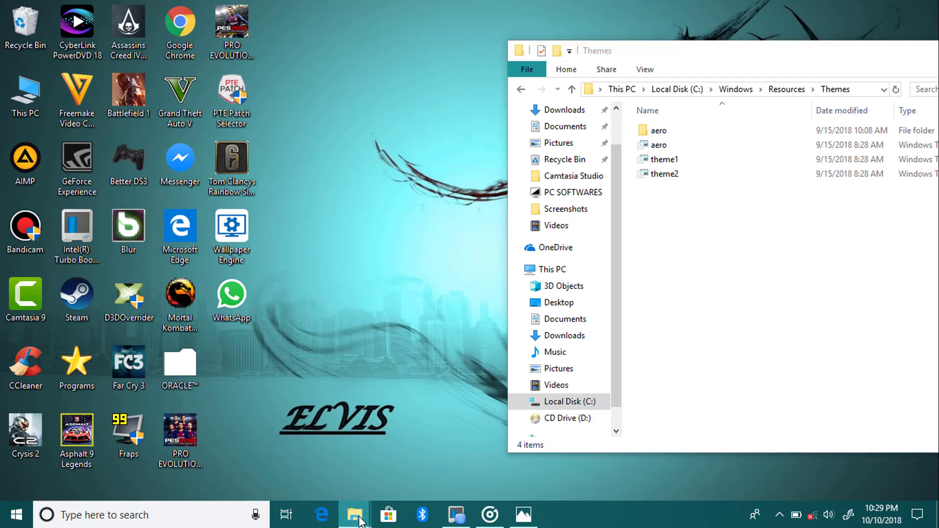
{"action": "mouse_move", "coordinate": [360, 518]}
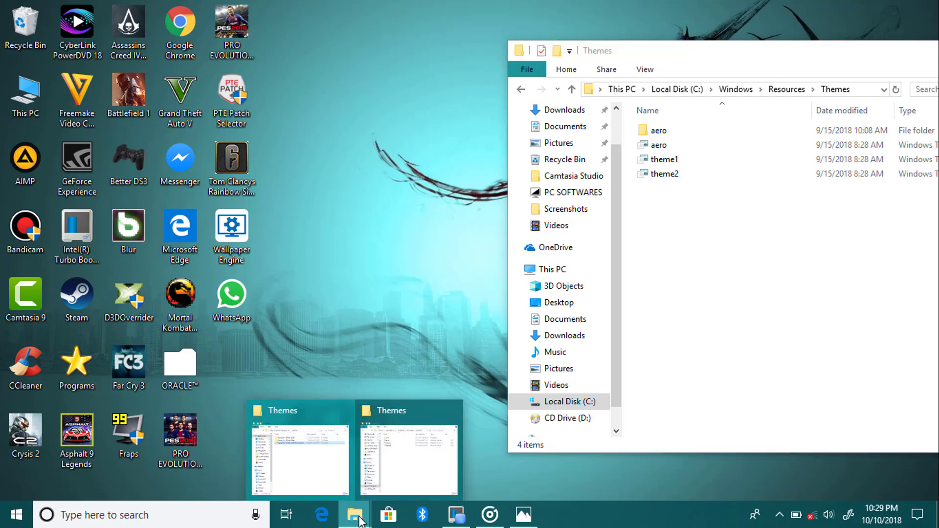
{"action": "left_click", "coordinate": [318, 457]}
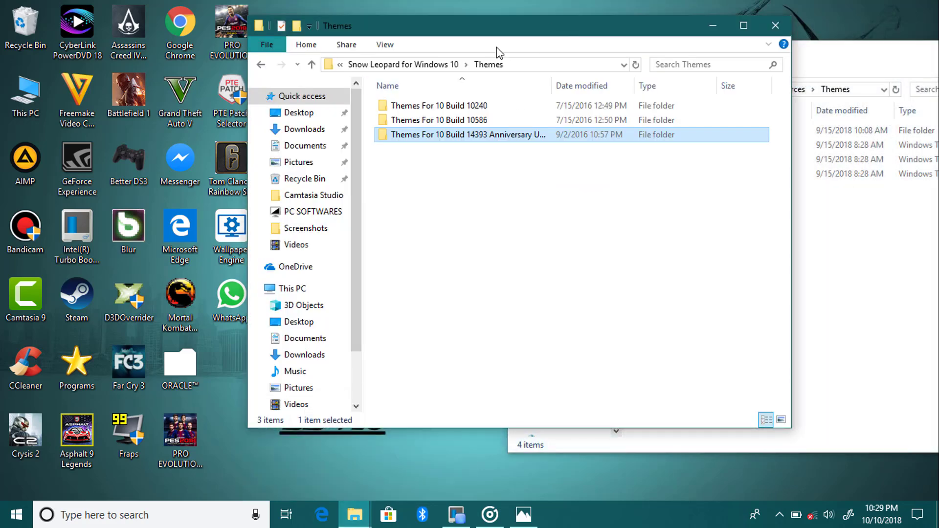
{"action": "left_click_drag", "start_coordinate": [497, 47], "coordinate": [364, 75]}
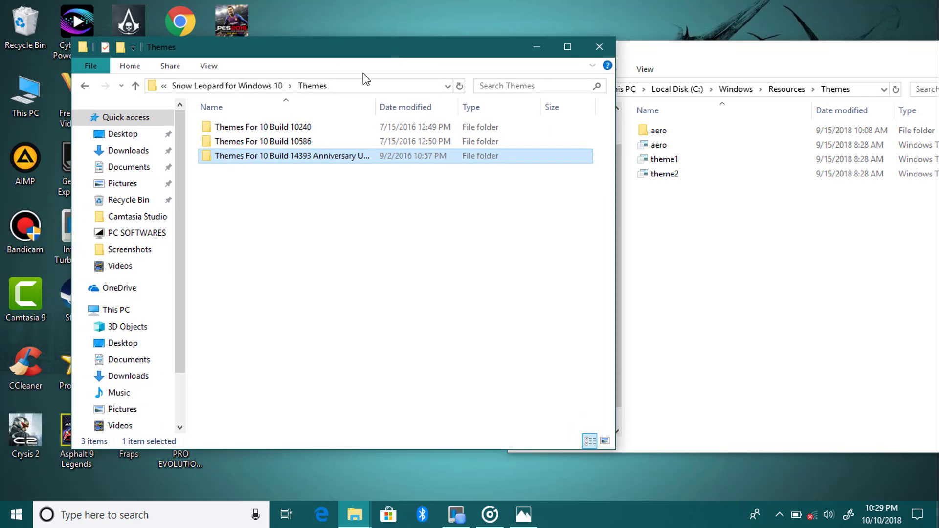
Step: Copy the Snow Leopard folder and three theme files from the Build 14393 folder into C:\Windows\Resources\Themes, granting administrator permission for all current items
{"action": "double_click", "coordinate": [314, 156]}
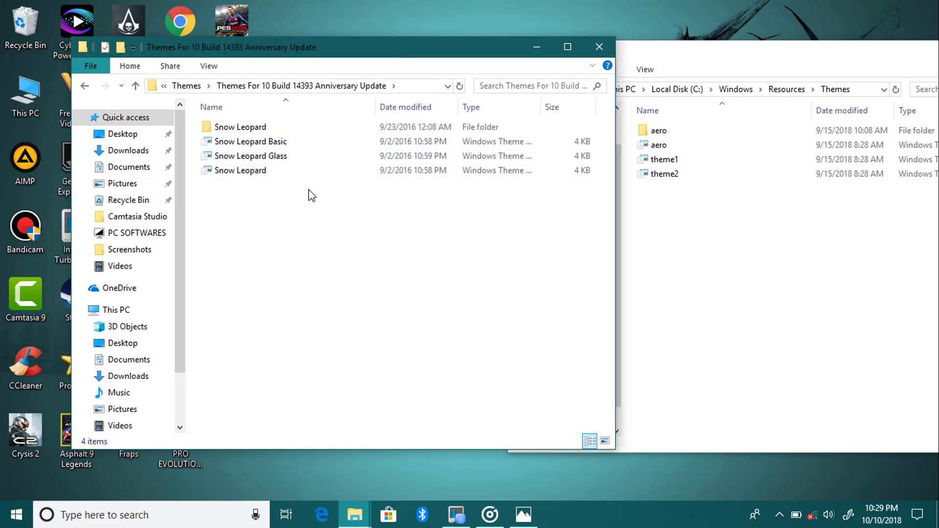
{"action": "left_click_drag", "start_coordinate": [311, 195], "coordinate": [303, 131]}
{"action": "right_click", "coordinate": [305, 134]}
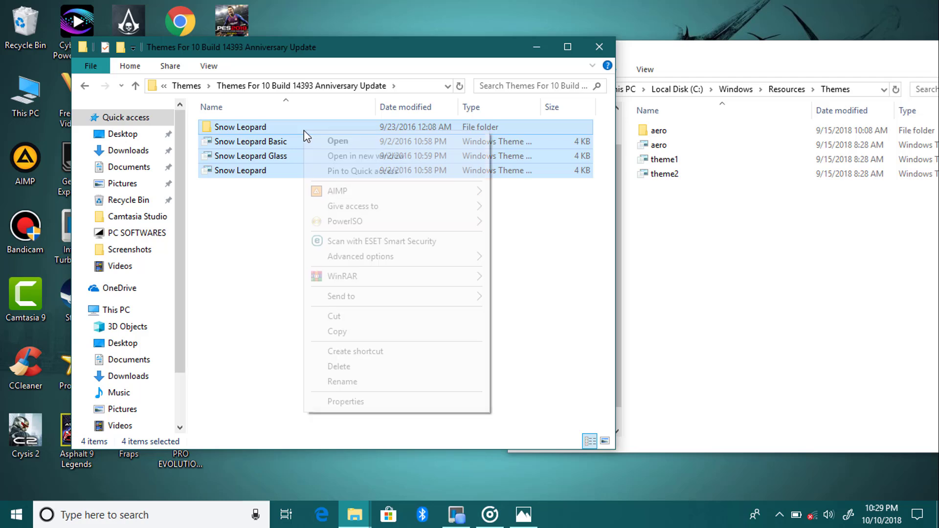
{"action": "left_click", "coordinate": [354, 331]}
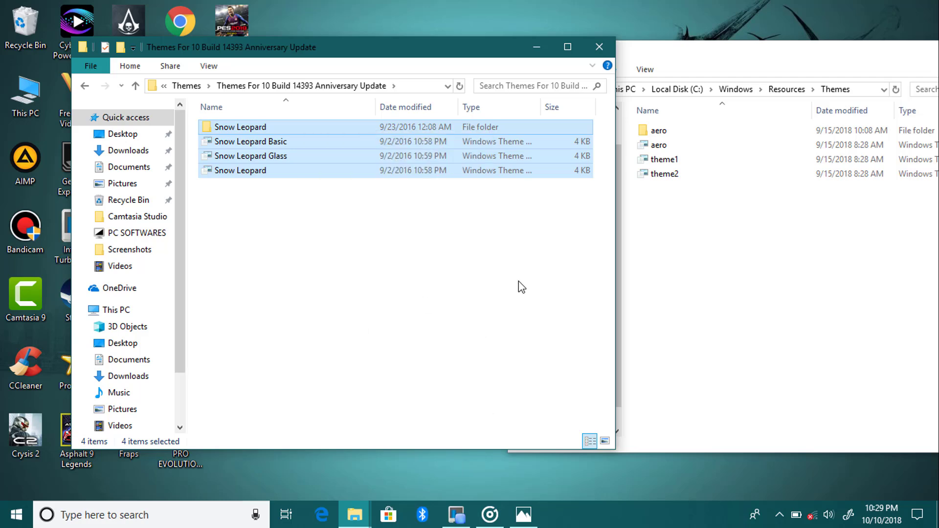
{"action": "left_click", "coordinate": [754, 252]}
{"action": "right_click", "coordinate": [754, 251]}
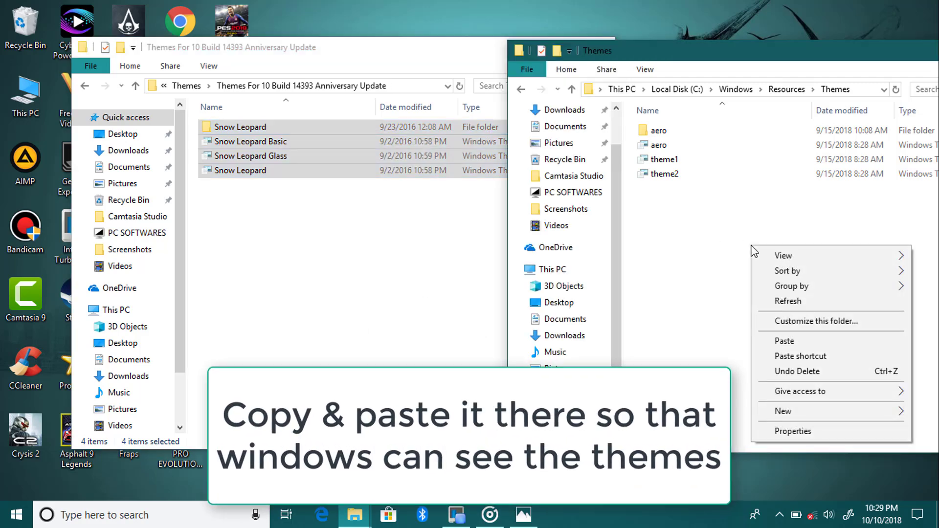
{"action": "left_click", "coordinate": [782, 340]}
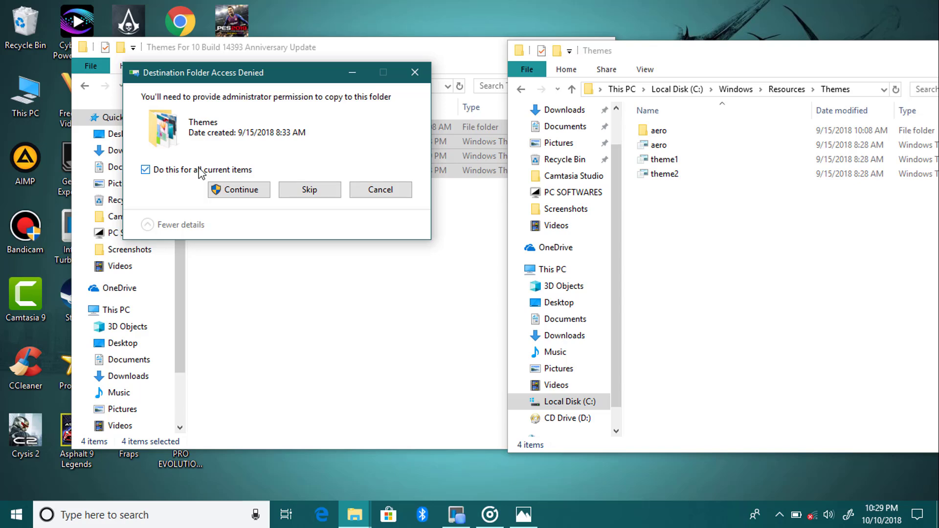
{"action": "left_click", "coordinate": [239, 189]}
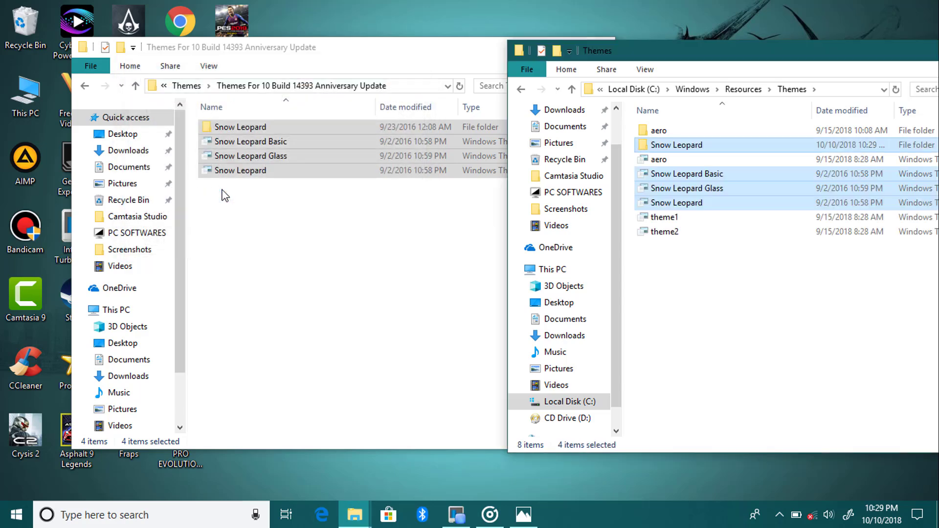
Step: Close both theme folder windows and move the extracted snow leopard folder from the desktop to the Recycle Bin
{"action": "left_click", "coordinate": [348, 57]}
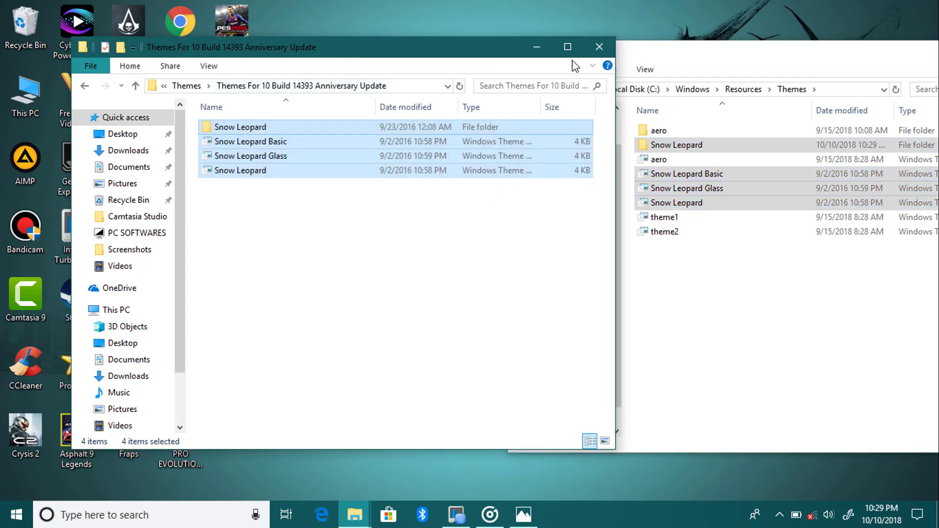
{"action": "left_click", "coordinate": [599, 49]}
{"action": "left_click_drag", "start_coordinate": [640, 48], "coordinate": [372, 42]}
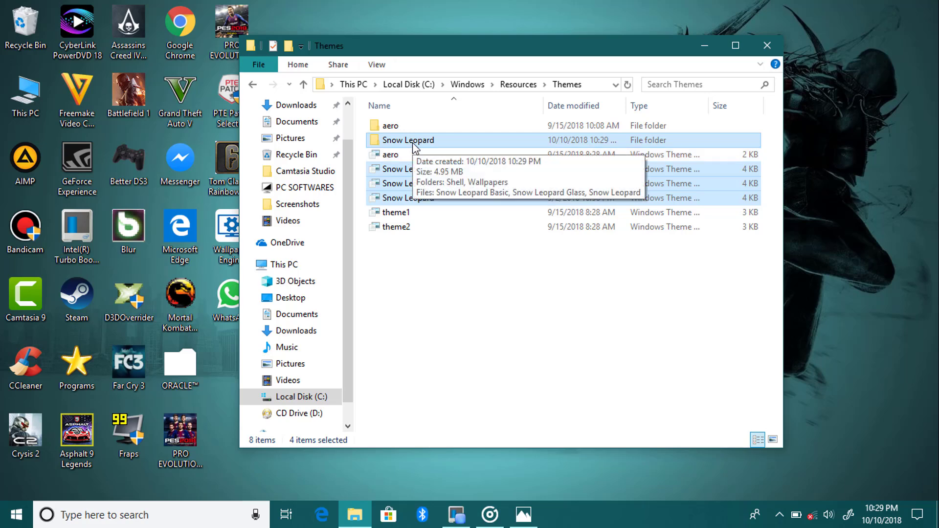
{"action": "key", "text": "super+Up"}
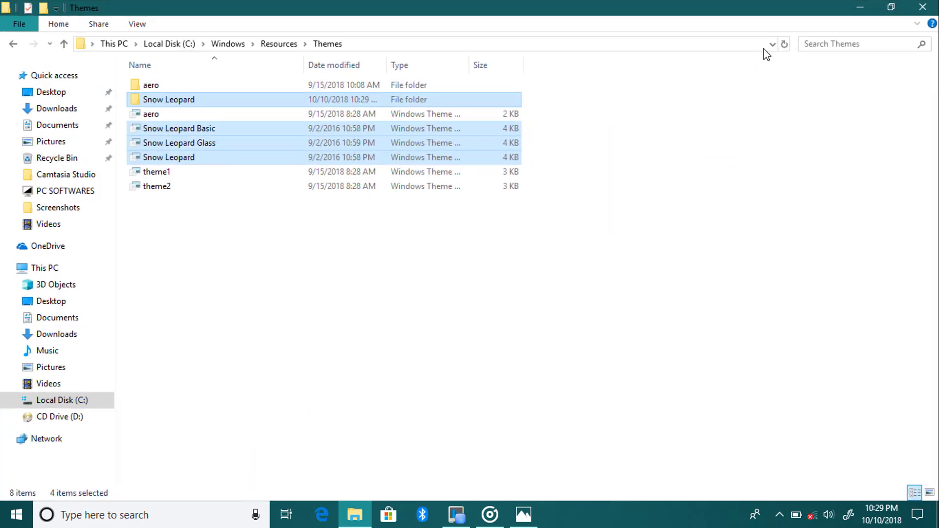
{"action": "left_click", "coordinate": [921, 5]}
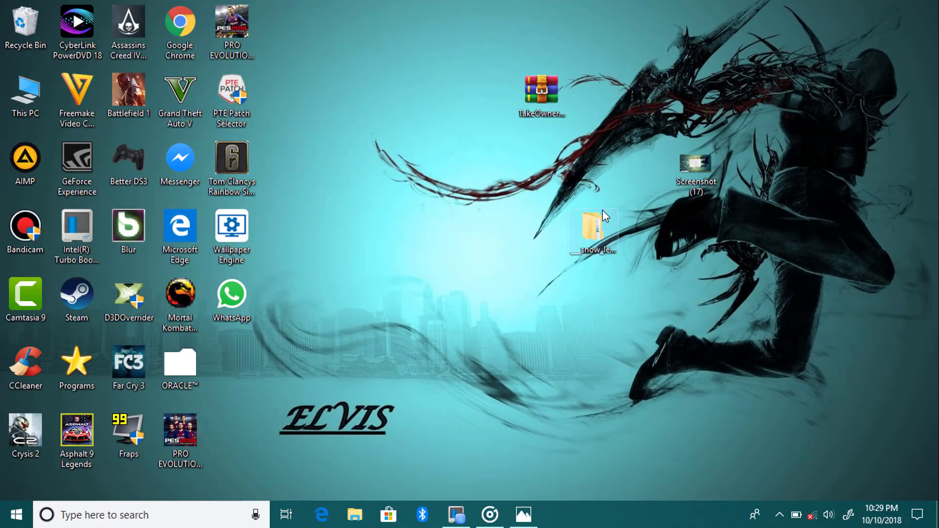
{"action": "left_click_drag", "start_coordinate": [609, 239], "coordinate": [25, 23]}
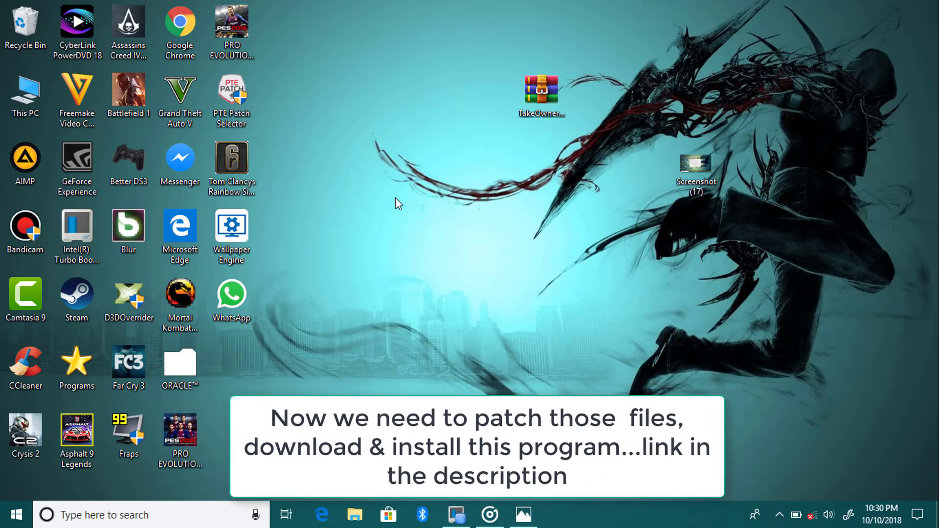
{"action": "double_click", "coordinate": [542, 90]}
{"action": "left_click", "coordinate": [335, 205]}
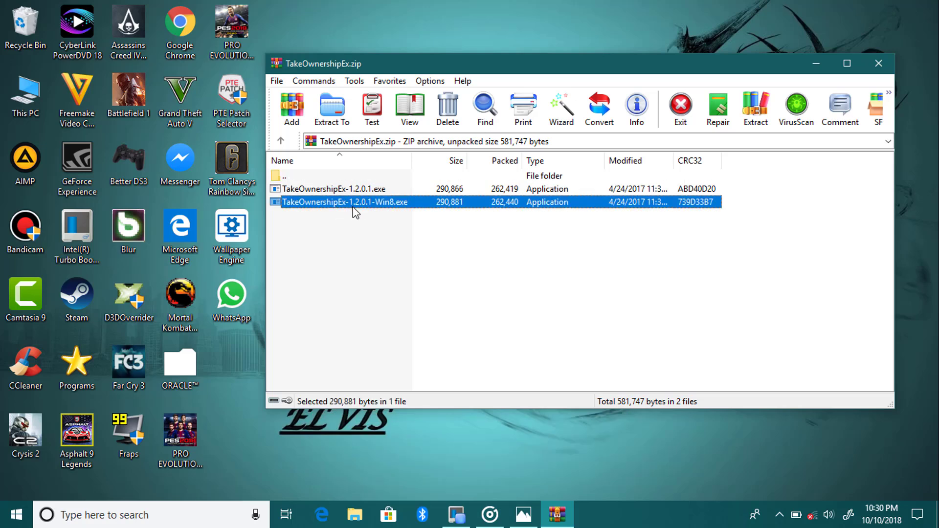
{"action": "left_click", "coordinate": [878, 63]}
Step: Extract the TakeOwnershipEx archive with WinRAR into a folder of its own name and delete the archive from the desktop
{"action": "right_click", "coordinate": [532, 92]}
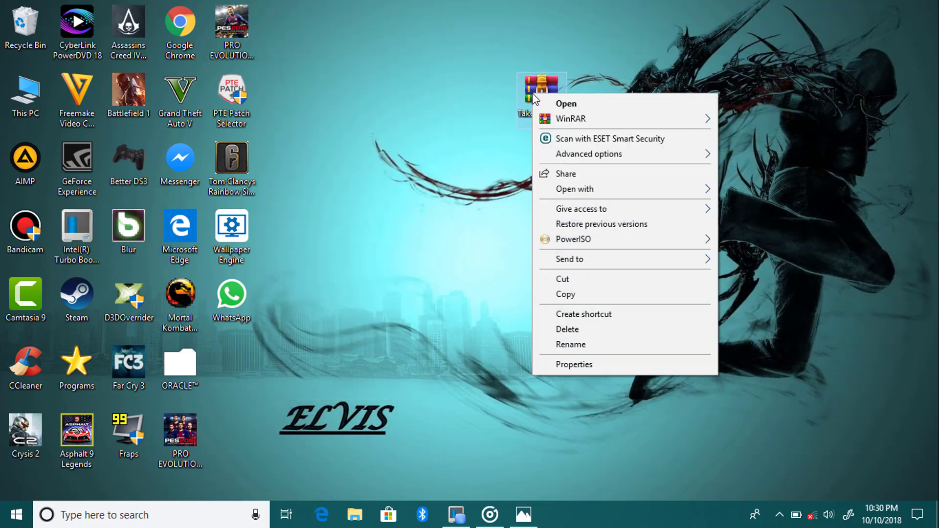
{"action": "mouse_move", "coordinate": [588, 120]}
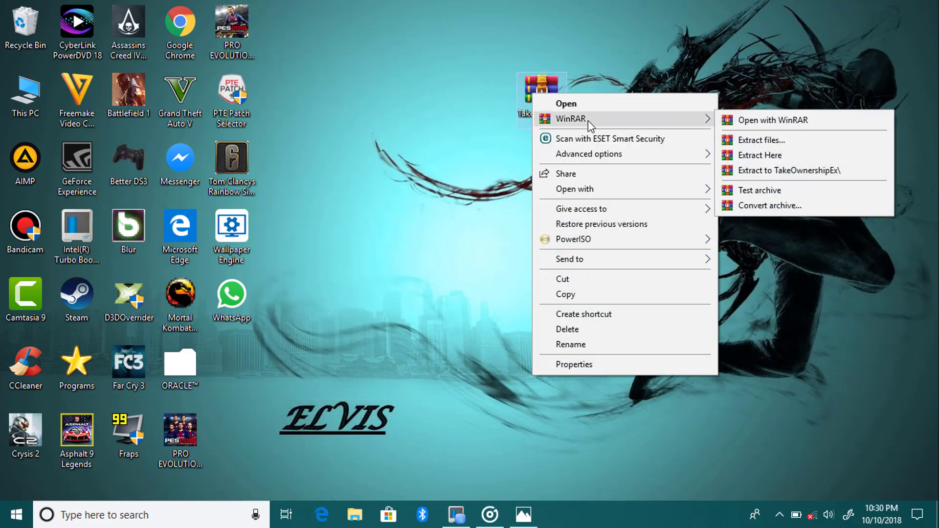
{"action": "left_click", "coordinate": [762, 169]}
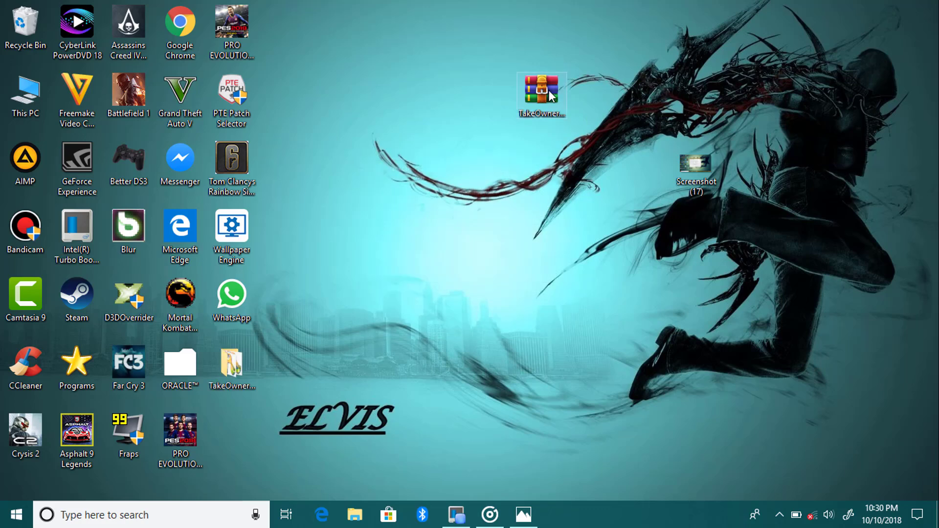
{"action": "key", "text": "Delete"}
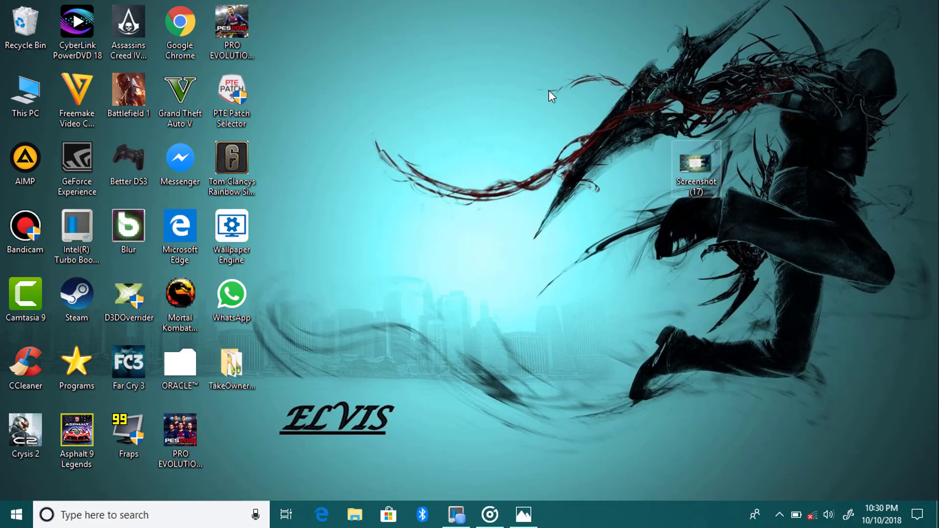
Step: Move the extracted TakeOwnershipEx folder to the open area of the desktop and open it in a non-maximized window
{"action": "left_click", "coordinate": [549, 91]}
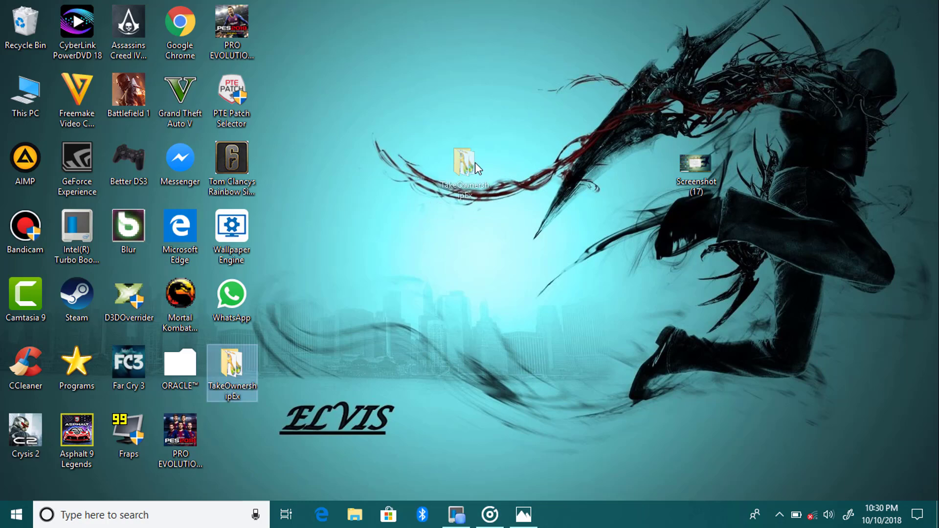
{"action": "left_click_drag", "start_coordinate": [475, 163], "coordinate": [485, 153]}
{"action": "double_click", "coordinate": [485, 153]}
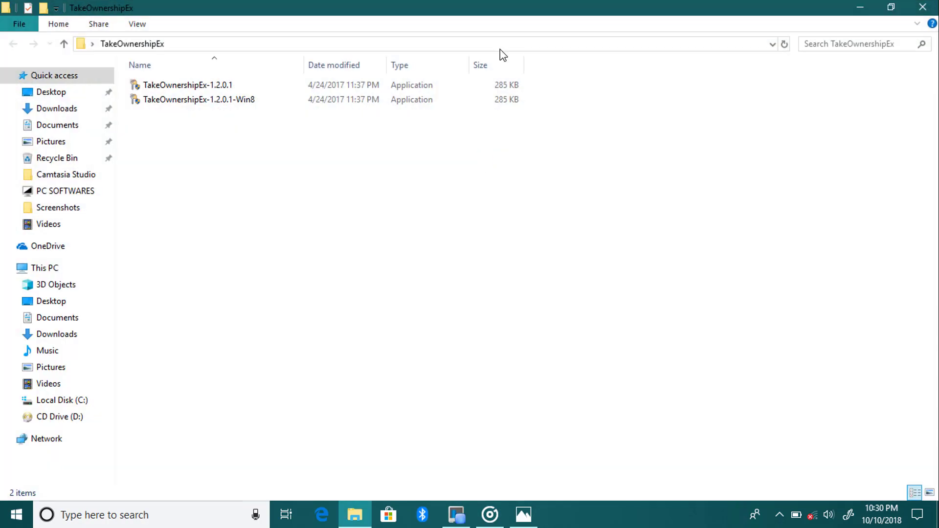
{"action": "double_click", "coordinate": [508, 7]}
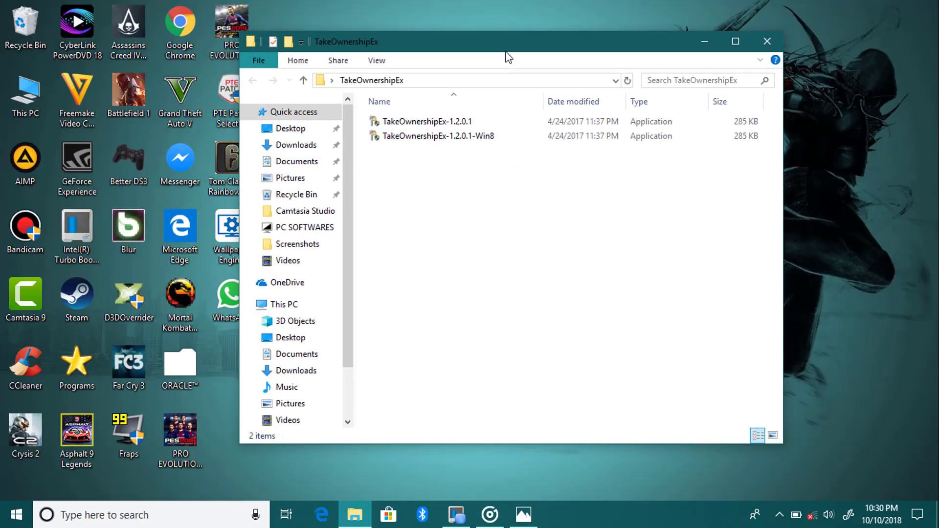
Step: Run the TakeOwnershipEx-1.2.0.1-Win8 installer, allow it to make changes to the device, and close the TakeOwnershipEx folder window
{"action": "left_click", "coordinate": [440, 137]}
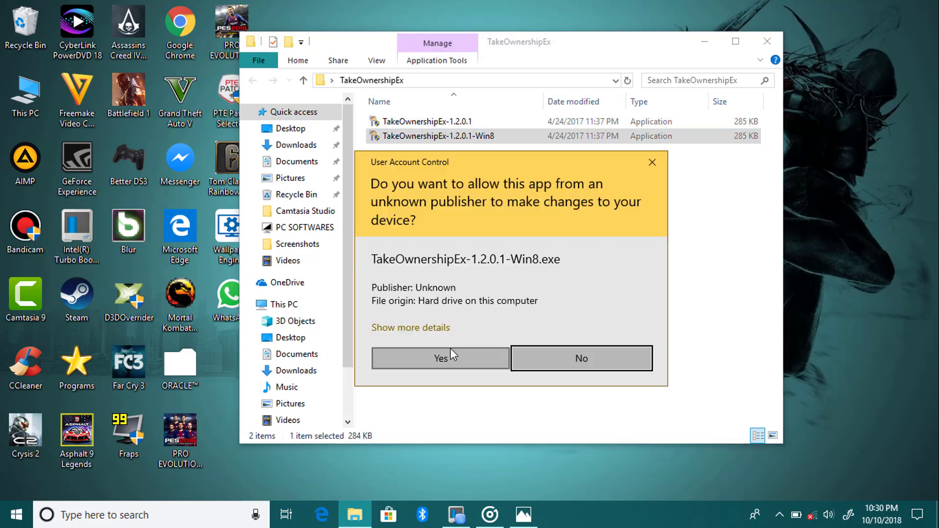
{"action": "left_click", "coordinate": [453, 356]}
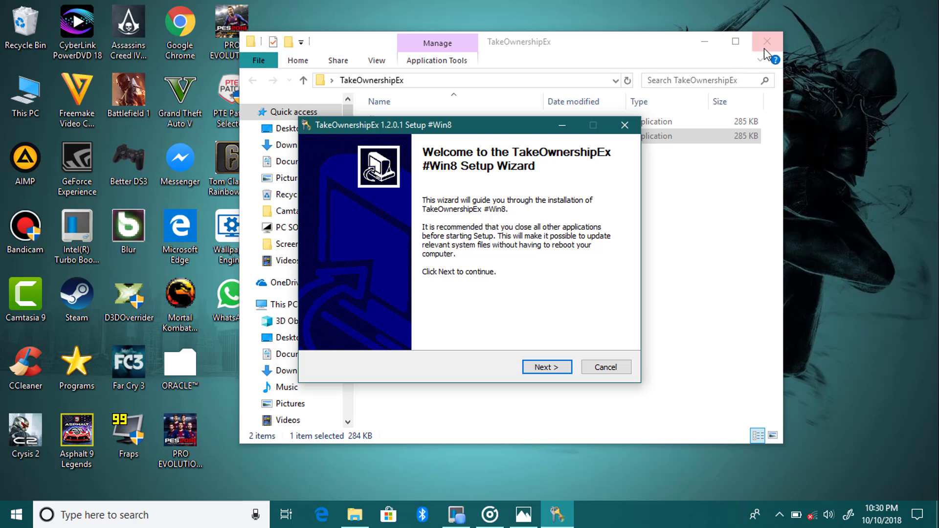
{"action": "left_click", "coordinate": [766, 43]}
Step: Accept the license and install TakeOwnershipEx in C:\Program Files (x86)\TakeOwnershipEx with the desktop shortcut component included
{"action": "left_click", "coordinate": [561, 367]}
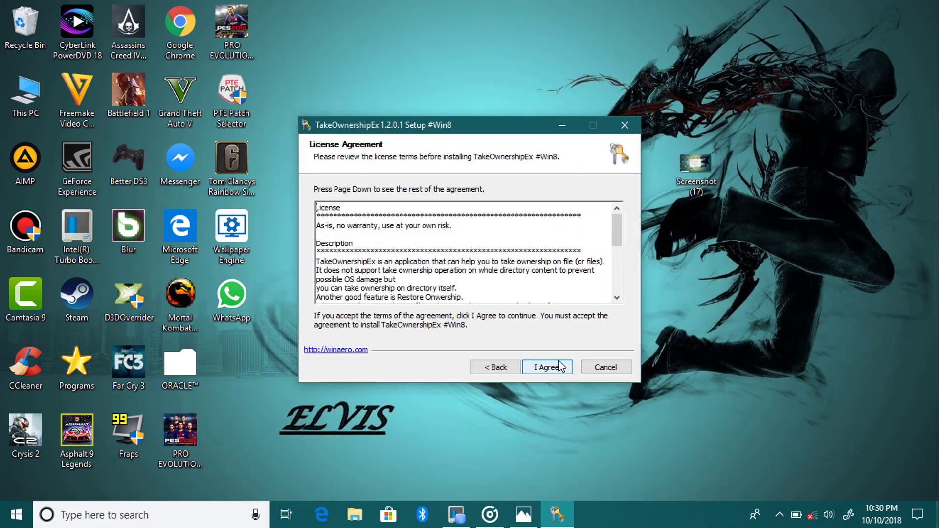
{"action": "left_click", "coordinate": [561, 367]}
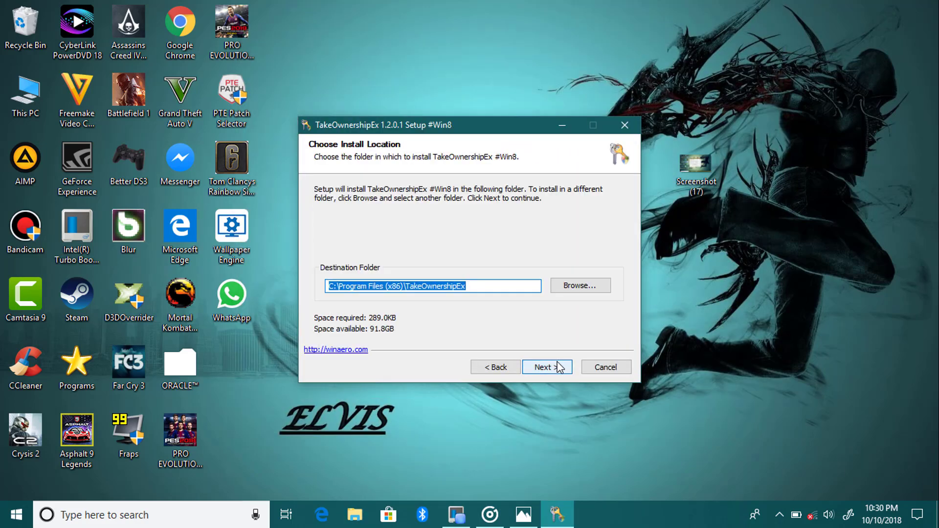
{"action": "left_click", "coordinate": [554, 368]}
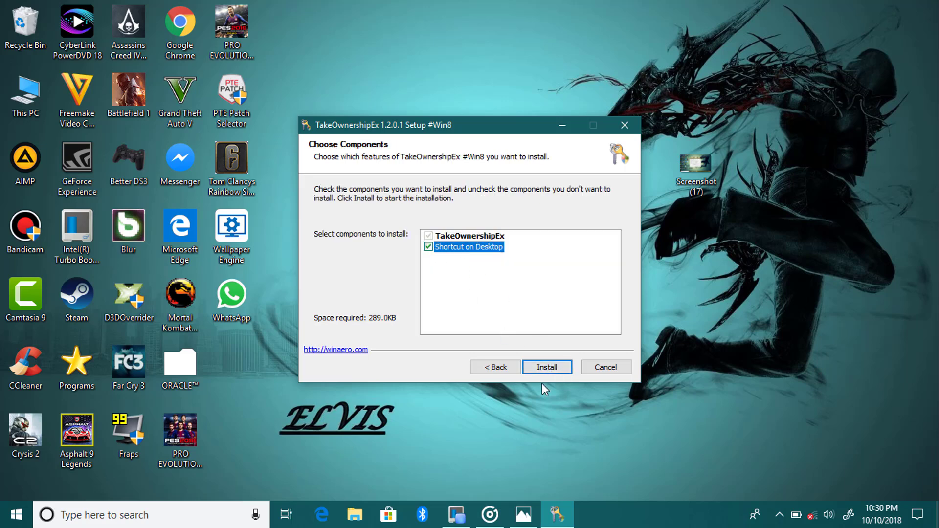
{"action": "left_click", "coordinate": [538, 368]}
{"action": "left_click", "coordinate": [538, 368]}
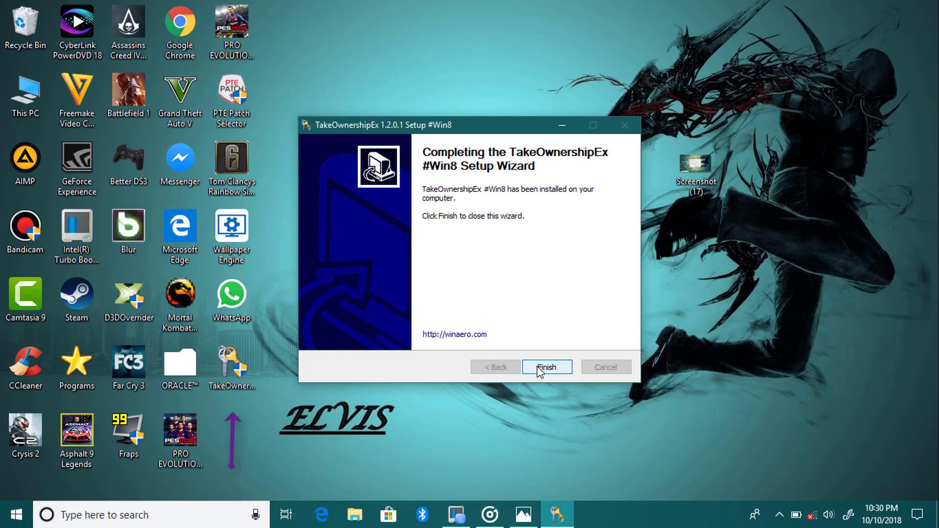
Step: Finish the setup wizard and delete the extracted TakeOwnershipEx folder from the desktop
{"action": "left_click", "coordinate": [539, 368]}
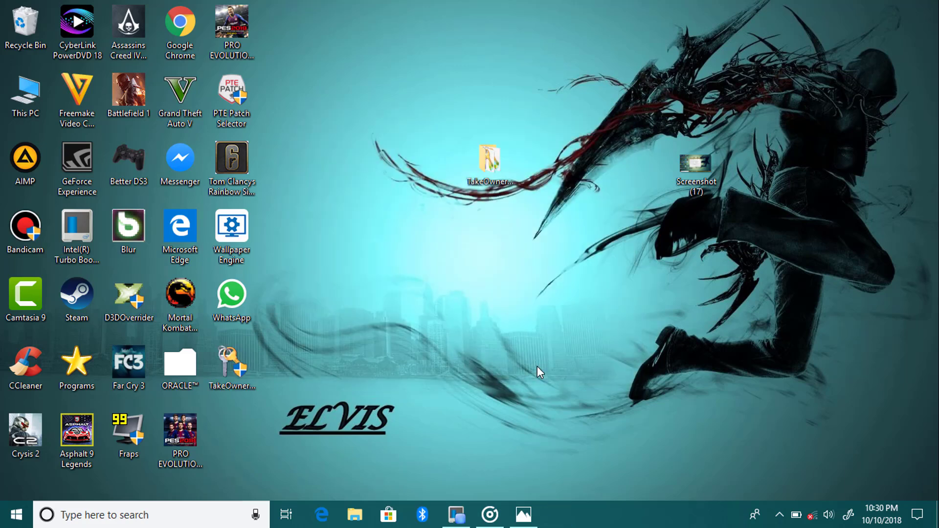
{"action": "left_click", "coordinate": [488, 171]}
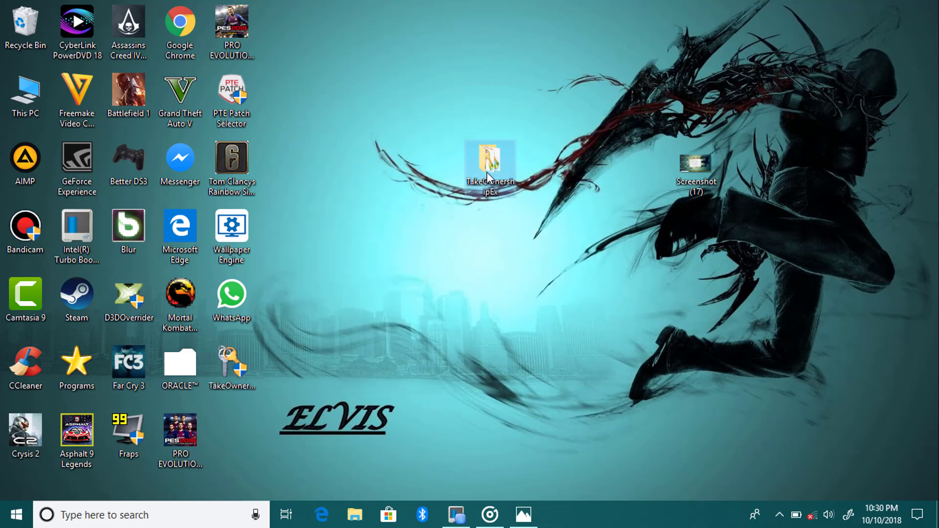
{"action": "key", "text": "Delete"}
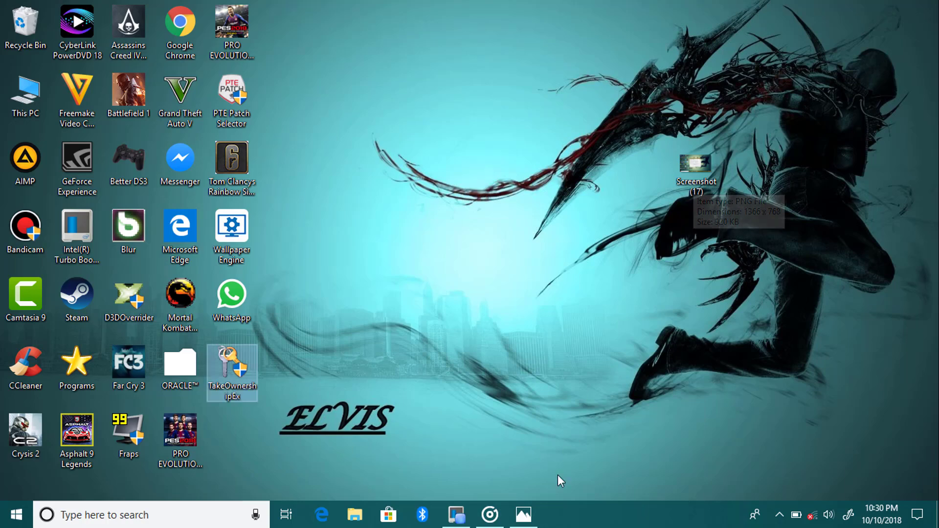
Step: Enlarge the UltraUXThemePatcher system information in Screenshot (17).png to read each theme file's patch status, and minimize Photos
{"action": "left_click", "coordinate": [535, 516]}
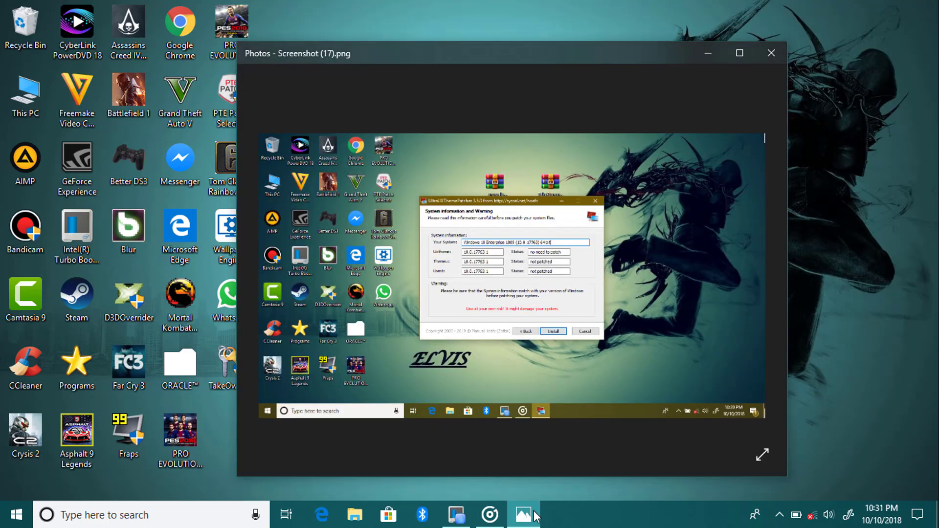
{"action": "scroll", "coordinate": [522, 279], "scroll_direction": "up", "scroll_amount": 5}
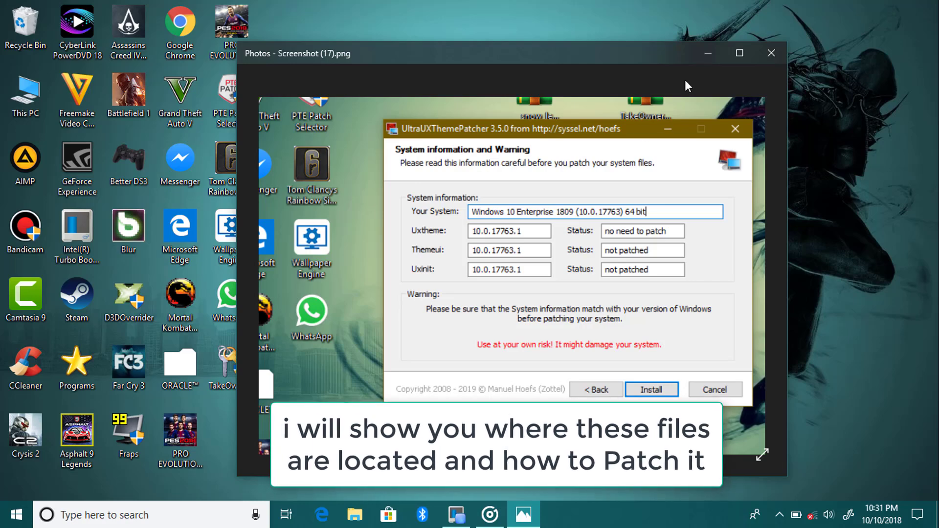
{"action": "left_click", "coordinate": [708, 54]}
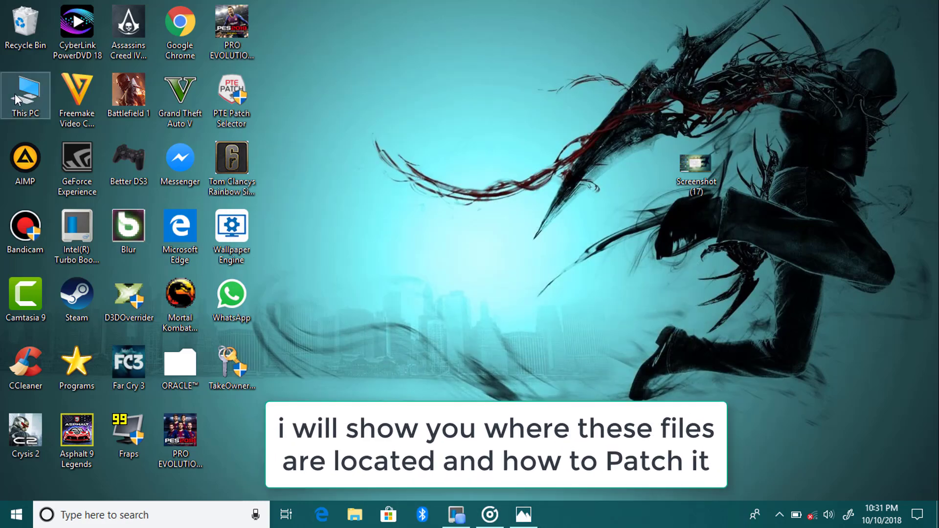
Step: Open the Windows folder on Local Disk (C:) in File Explorer
{"action": "double_click", "coordinate": [14, 93]}
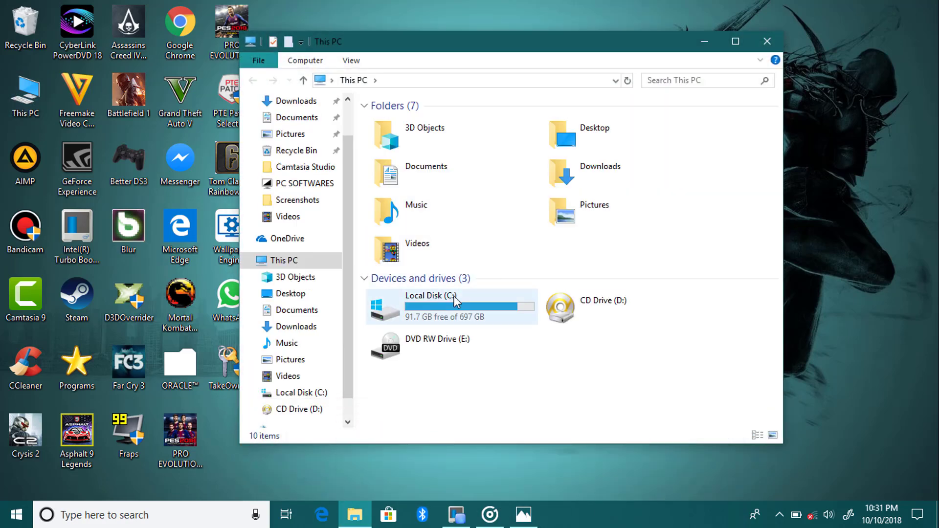
{"action": "left_click", "coordinate": [454, 296]}
{"action": "double_click", "coordinate": [454, 295]}
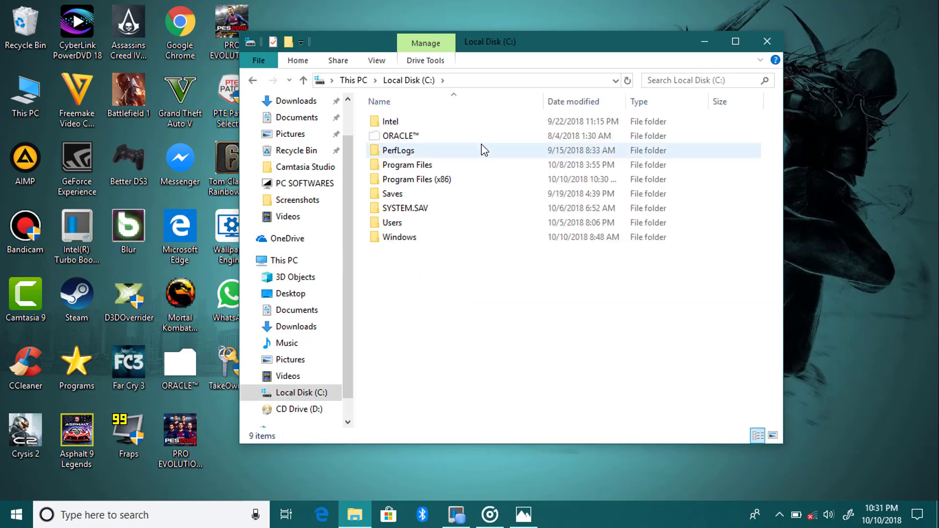
{"action": "double_click", "coordinate": [400, 237]}
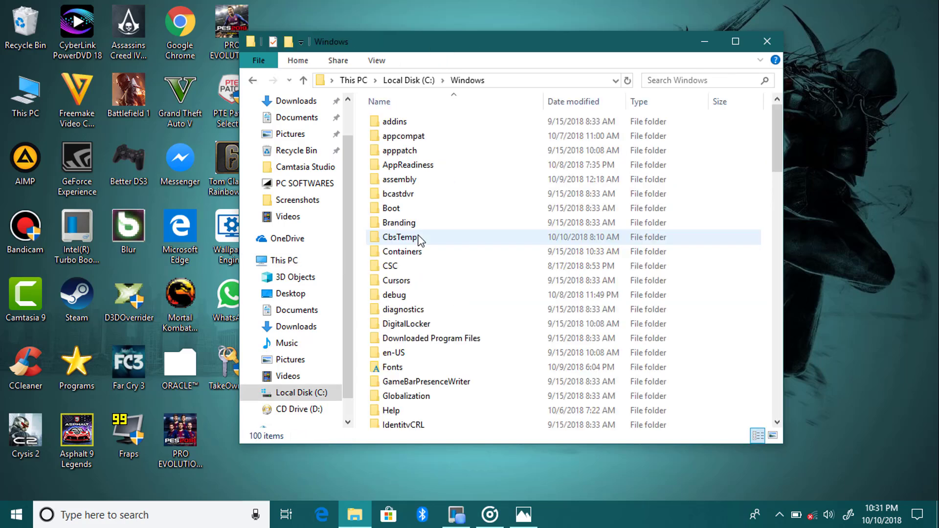
Step: Find the System32 folder inside C:\Windows and open it
{"action": "scroll", "coordinate": [419, 240], "scroll_direction": "down", "scroll_amount": 2}
{"action": "left_click", "coordinate": [419, 235]}
{"action": "scroll", "coordinate": [419, 238], "scroll_direction": "down", "scroll_amount": 10}
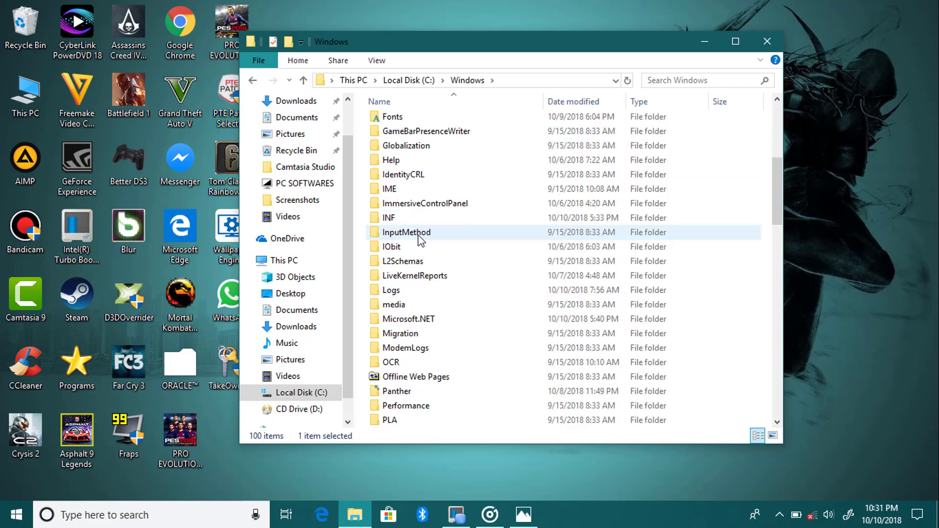
{"action": "scroll", "coordinate": [420, 240], "scroll_direction": "down", "scroll_amount": 6}
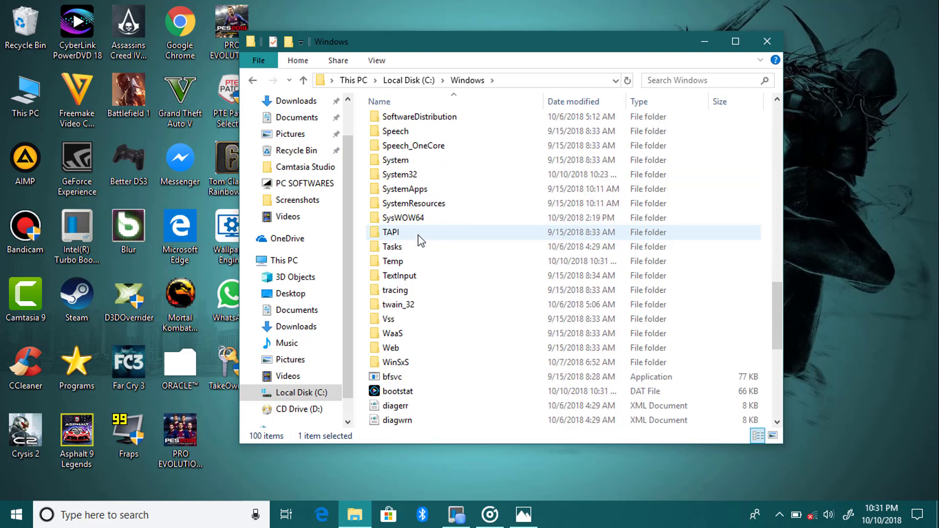
{"action": "scroll", "coordinate": [420, 239], "scroll_direction": "down", "scroll_amount": 7}
{"action": "scroll", "coordinate": [419, 240], "scroll_direction": "up", "scroll_amount": 6}
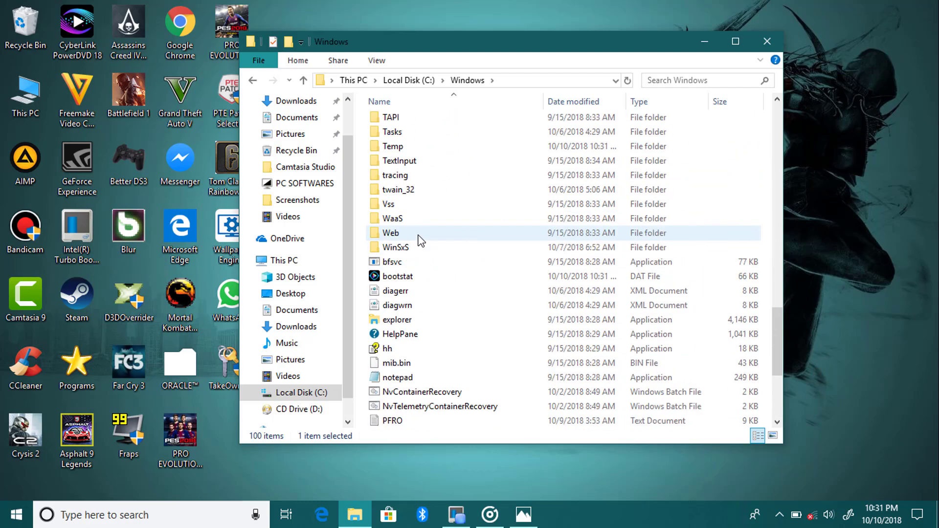
{"action": "key", "text": "super+s"}
{"action": "left_click", "coordinate": [644, 171]}
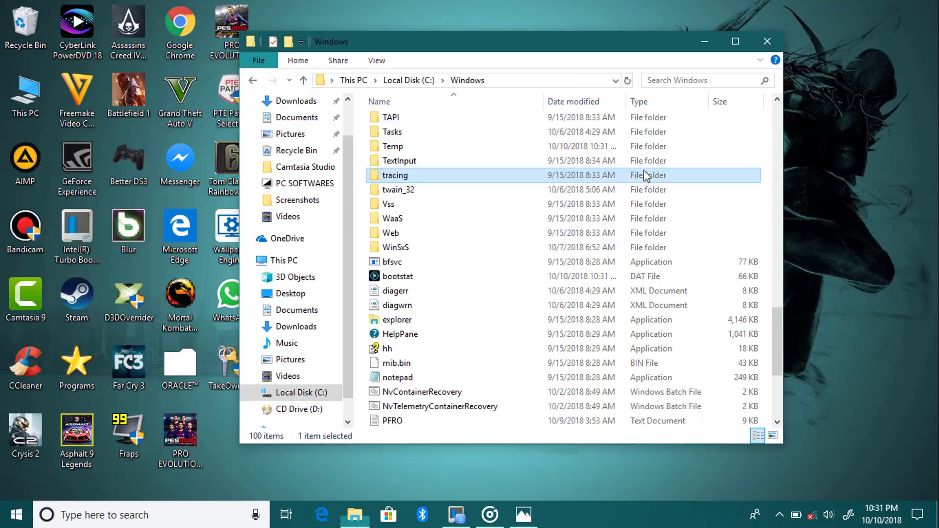
{"action": "scroll", "coordinate": [416, 177], "scroll_direction": "up", "scroll_amount": 2}
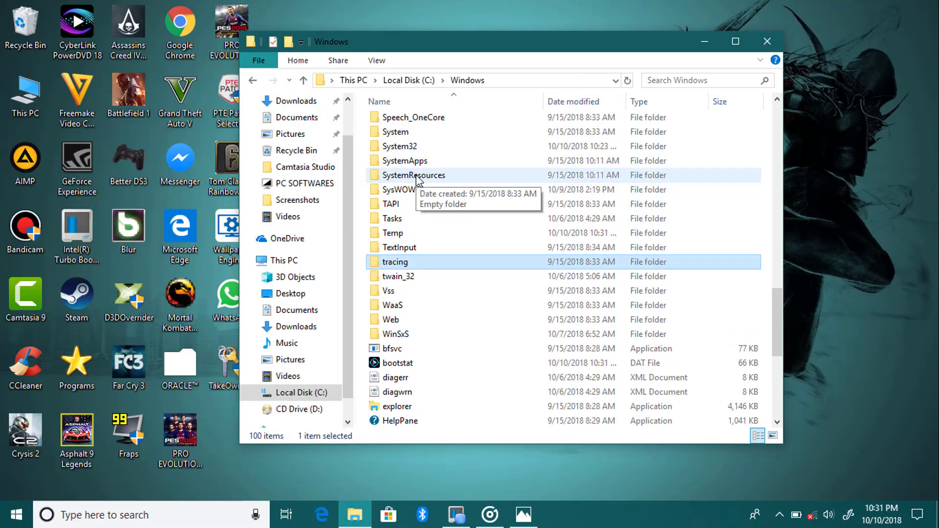
{"action": "scroll", "coordinate": [418, 181], "scroll_direction": "up", "scroll_amount": 2}
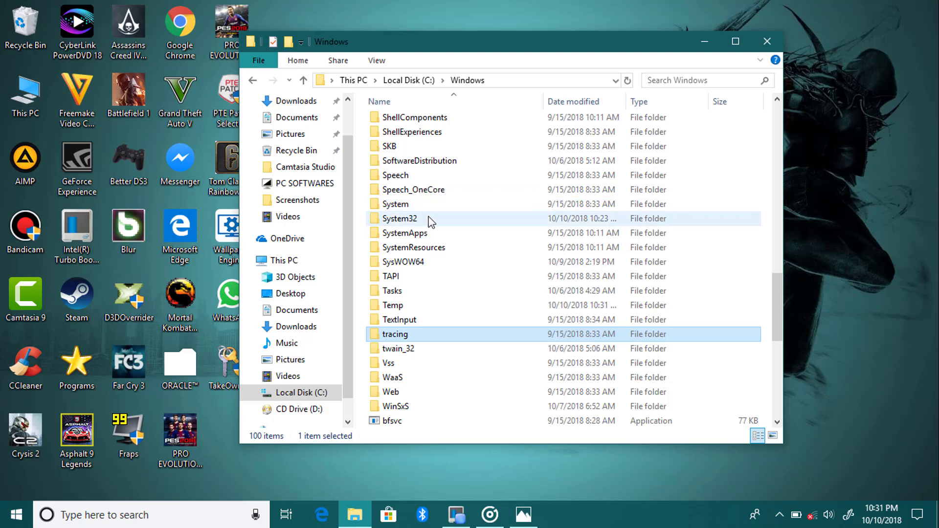
{"action": "double_click", "coordinate": [419, 204]}
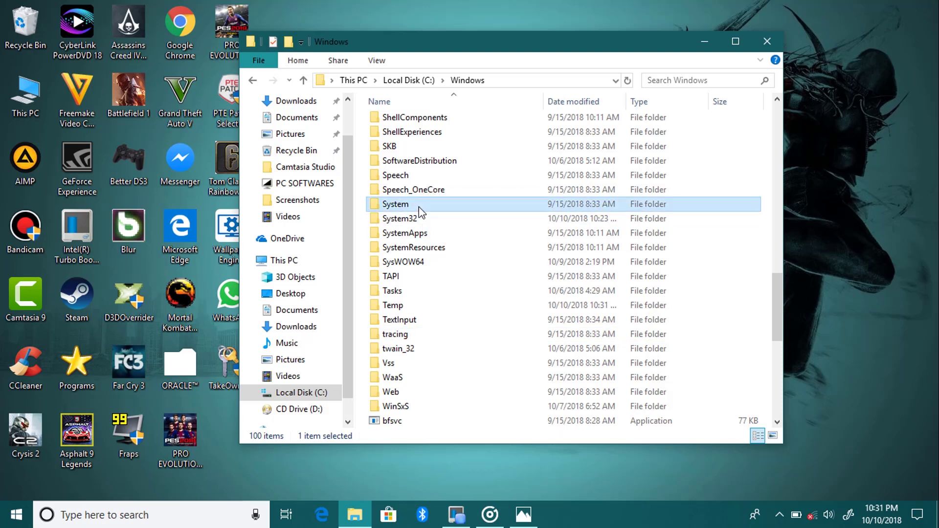
{"action": "left_click", "coordinate": [252, 81]}
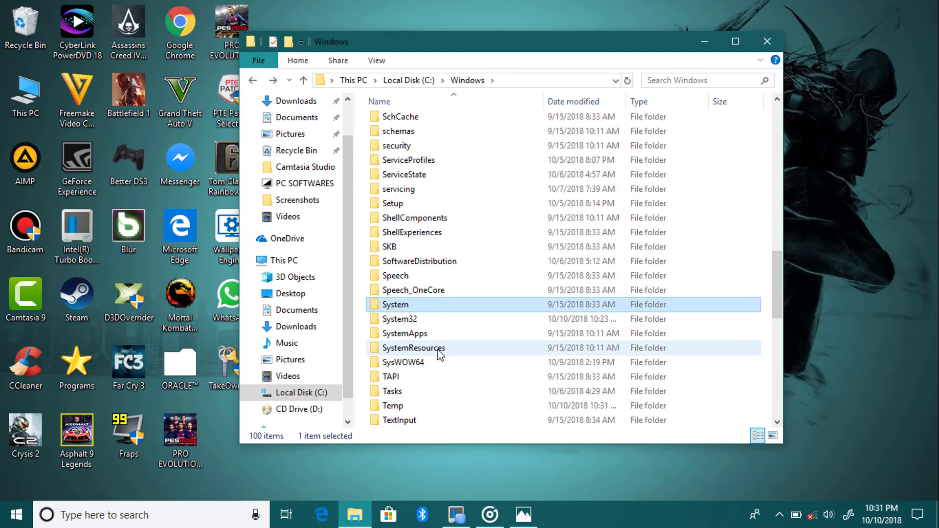
{"action": "double_click", "coordinate": [413, 319]}
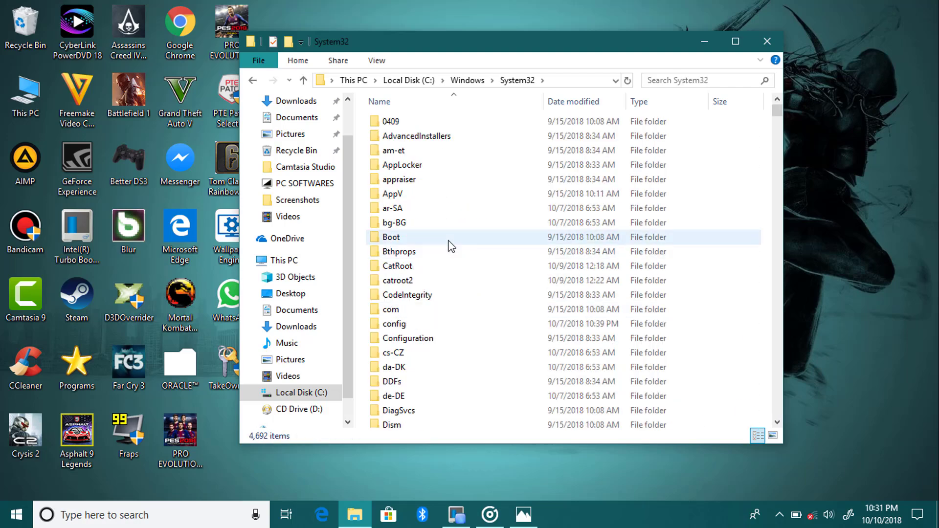
Step: Look through the System32 file list for the theme files named in the screenshot, moving the window slightly up on the desktop
{"action": "scroll", "coordinate": [446, 245], "scroll_direction": "down", "scroll_amount": 6}
{"action": "scroll", "coordinate": [449, 246], "scroll_direction": "down", "scroll_amount": 20}
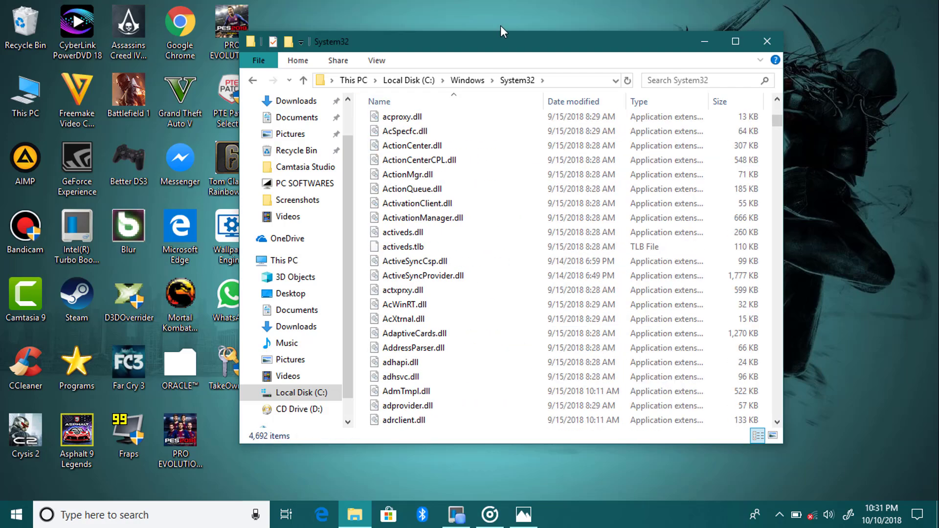
{"action": "left_click_drag", "start_coordinate": [509, 41], "coordinate": [486, 27]}
{"action": "scroll", "coordinate": [467, 169], "scroll_direction": "down", "scroll_amount": 7}
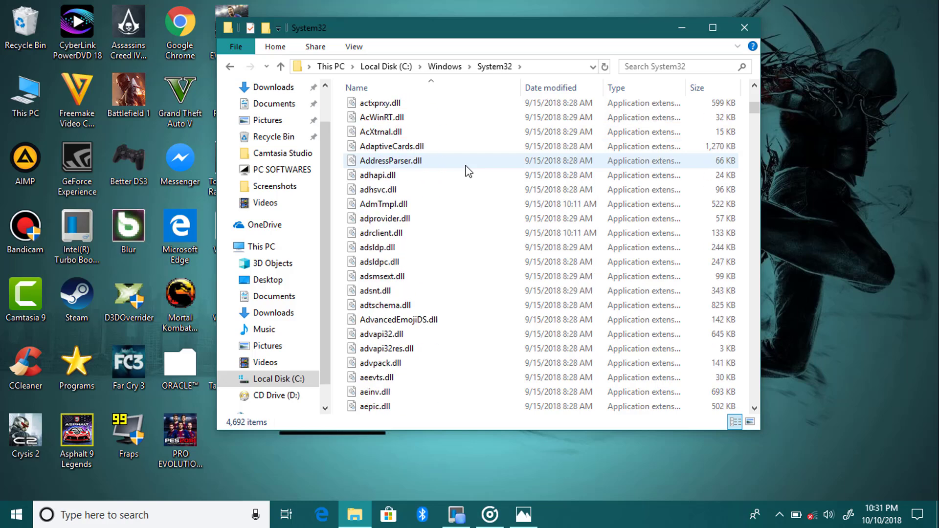
{"action": "scroll", "coordinate": [467, 169], "scroll_direction": "down", "scroll_amount": 20}
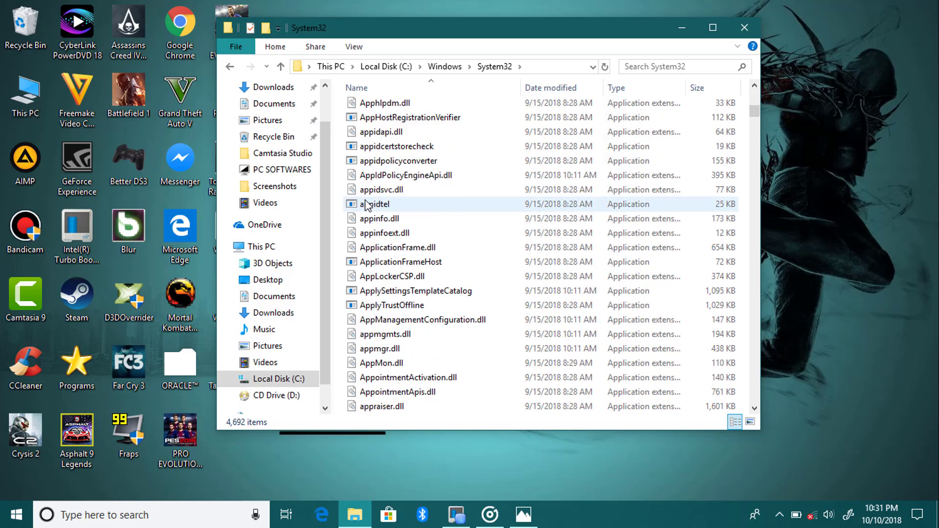
{"action": "scroll", "coordinate": [439, 185], "scroll_direction": "down", "scroll_amount": 7}
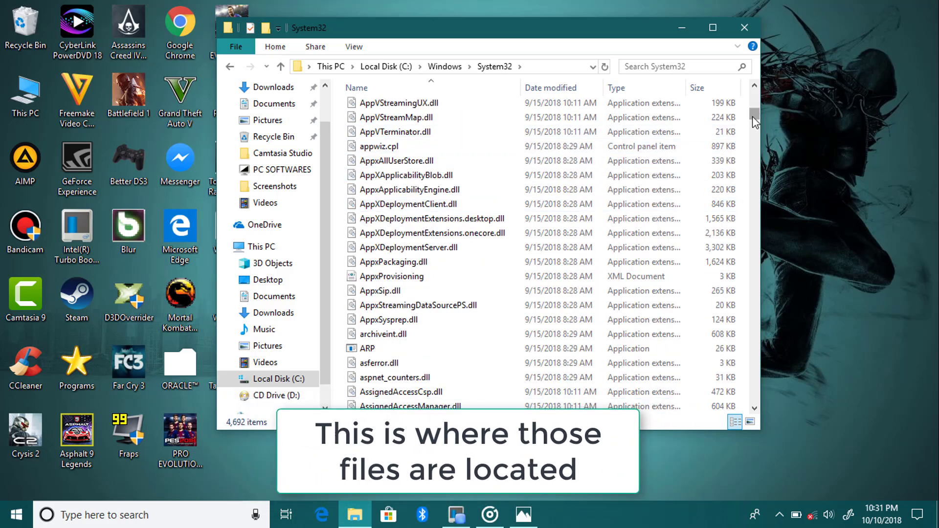
{"action": "left_click_drag", "start_coordinate": [754, 116], "coordinate": [766, 309]}
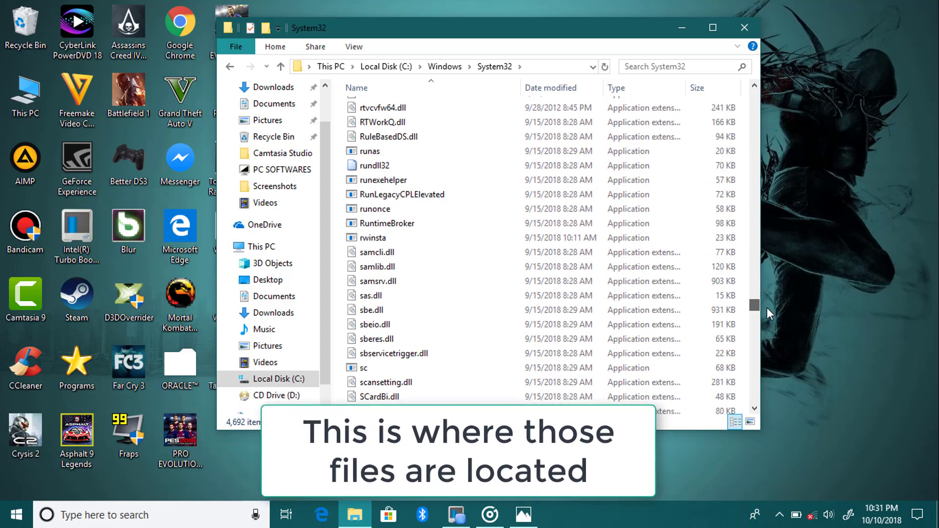
Step: Bring the patcher screenshot back up to recheck the names of the files to patch, and minimize it again
{"action": "left_click", "coordinate": [531, 523]}
{"action": "scroll", "coordinate": [522, 239], "scroll_direction": "up", "scroll_amount": 2}
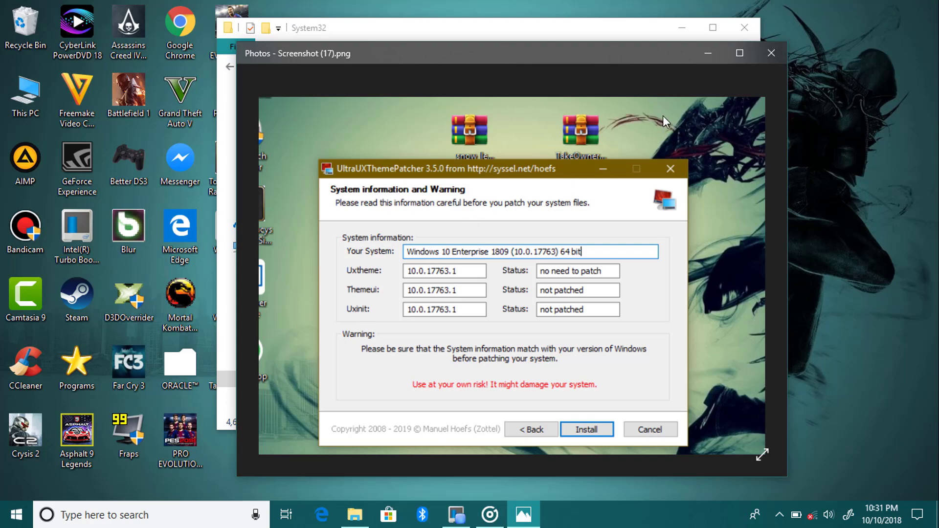
{"action": "left_click", "coordinate": [708, 52]}
Step: Locate uxtheme.dll among the files starting with U in System32 and select it
{"action": "left_click", "coordinate": [494, 240]}
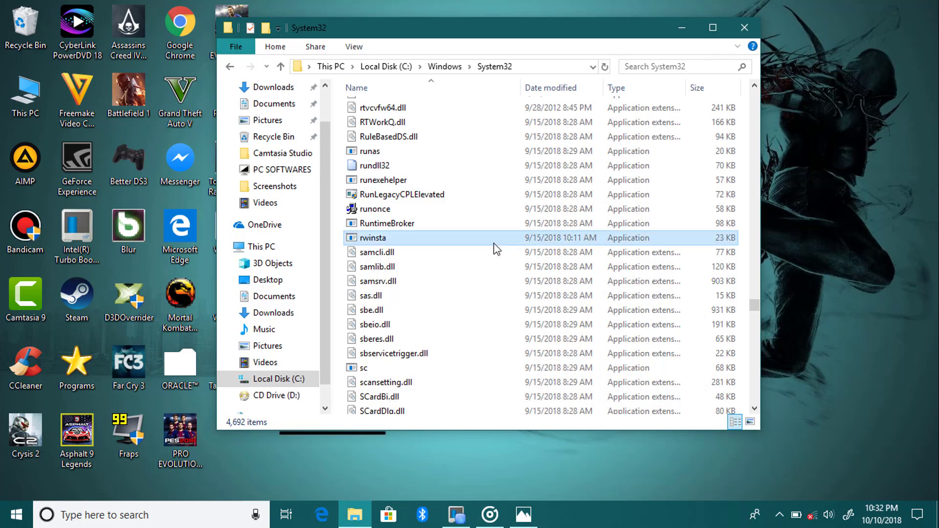
{"action": "key", "text": "u"}
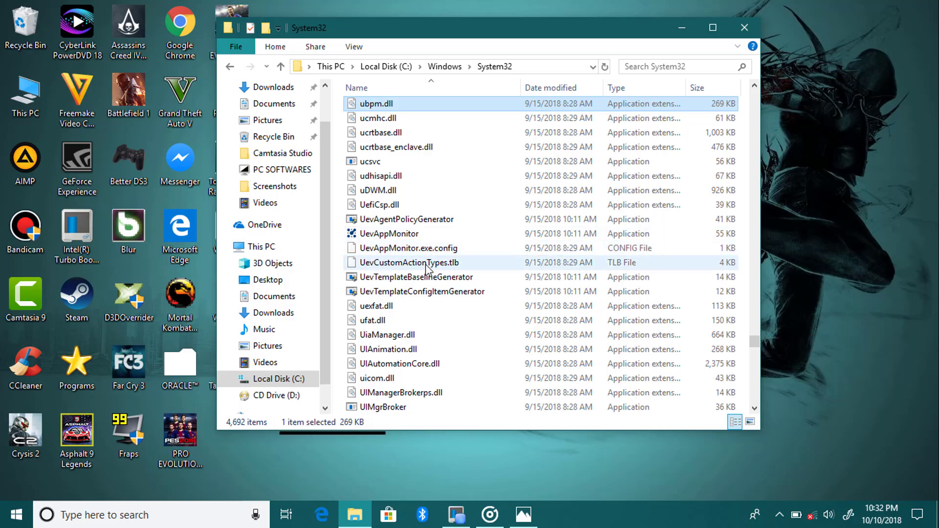
{"action": "scroll", "coordinate": [426, 267], "scroll_direction": "down", "scroll_amount": 20}
{"action": "scroll", "coordinate": [425, 265], "scroll_direction": "down", "scroll_amount": 10}
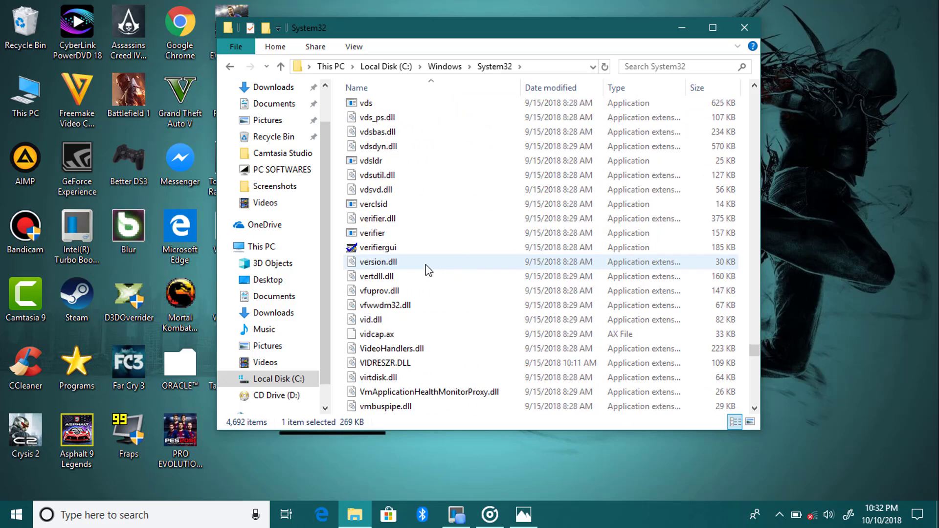
{"action": "scroll", "coordinate": [426, 265], "scroll_direction": "up", "scroll_amount": 12}
{"action": "scroll", "coordinate": [393, 294], "scroll_direction": "up", "scroll_amount": 2}
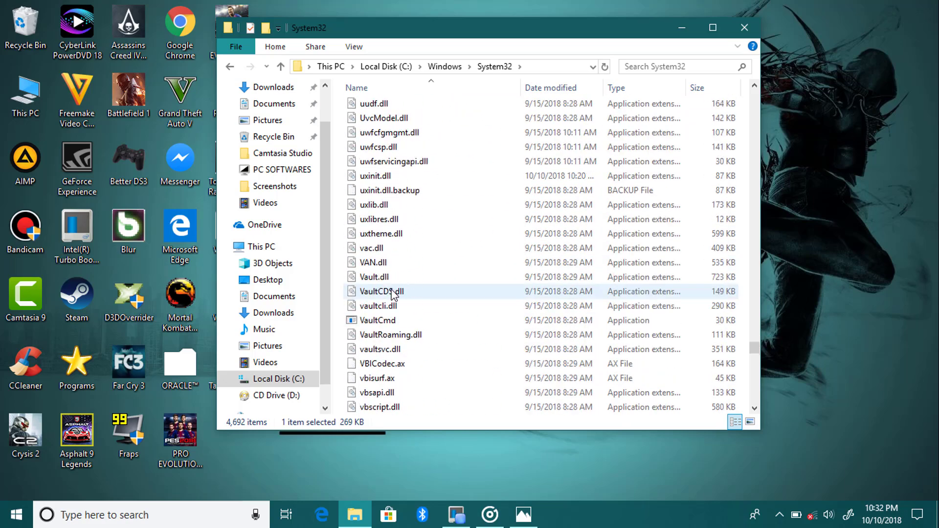
{"action": "left_click", "coordinate": [384, 235]}
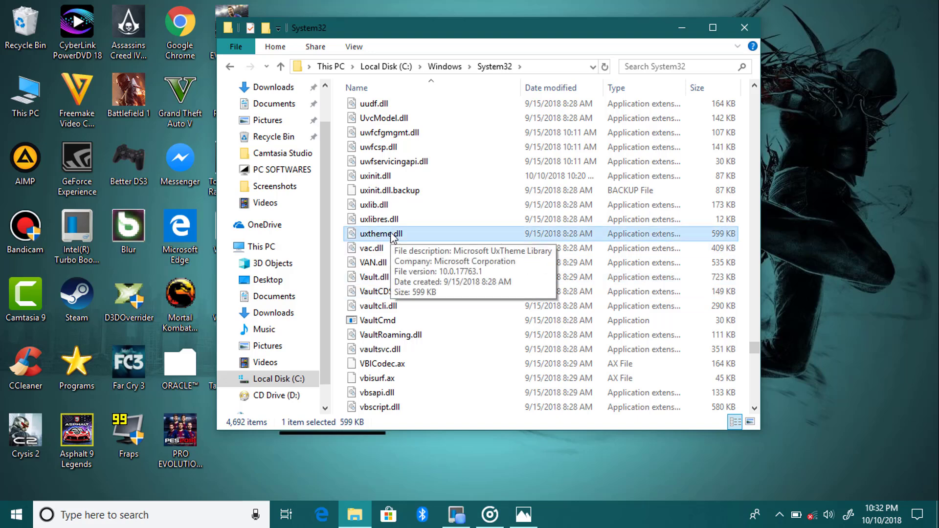
Step: Bring up the patcher screenshot, enlarge its file status section, and arrange it side by side with the System32 window
{"action": "left_click", "coordinate": [525, 512]}
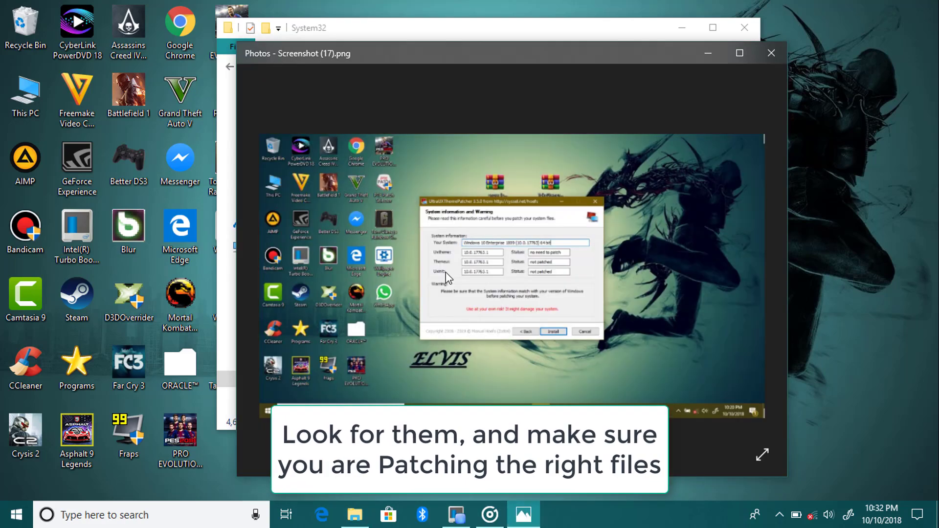
{"action": "scroll", "coordinate": [468, 264], "scroll_direction": "up", "scroll_amount": 5}
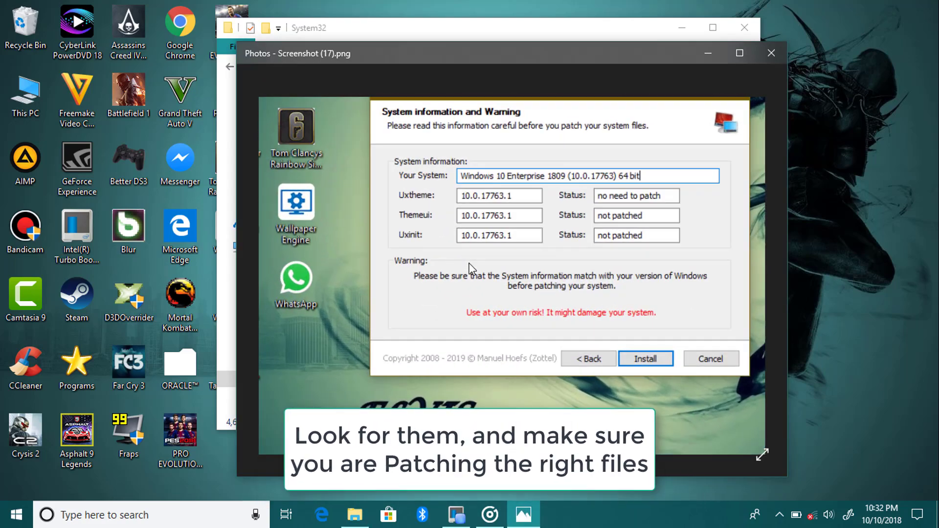
{"action": "scroll", "coordinate": [470, 268], "scroll_direction": "up", "scroll_amount": 2}
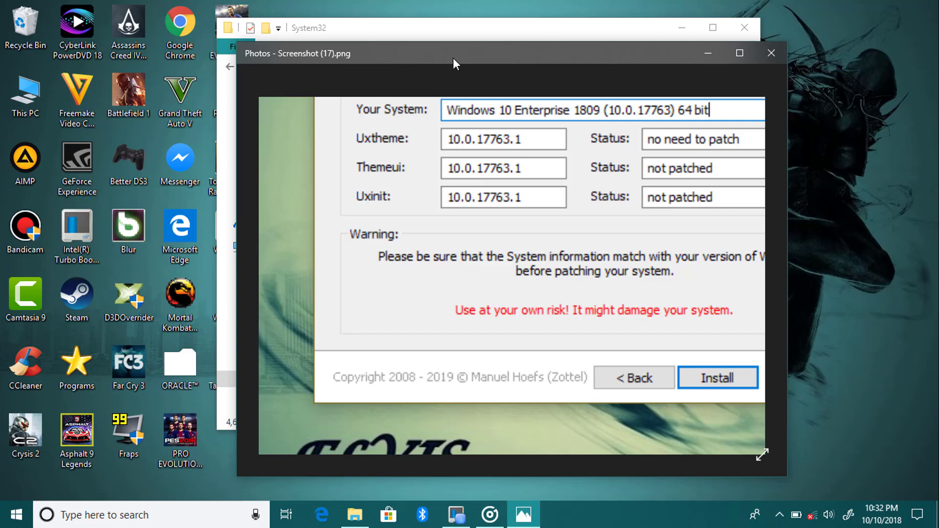
{"action": "left_click_drag", "start_coordinate": [515, 55], "coordinate": [748, 53]}
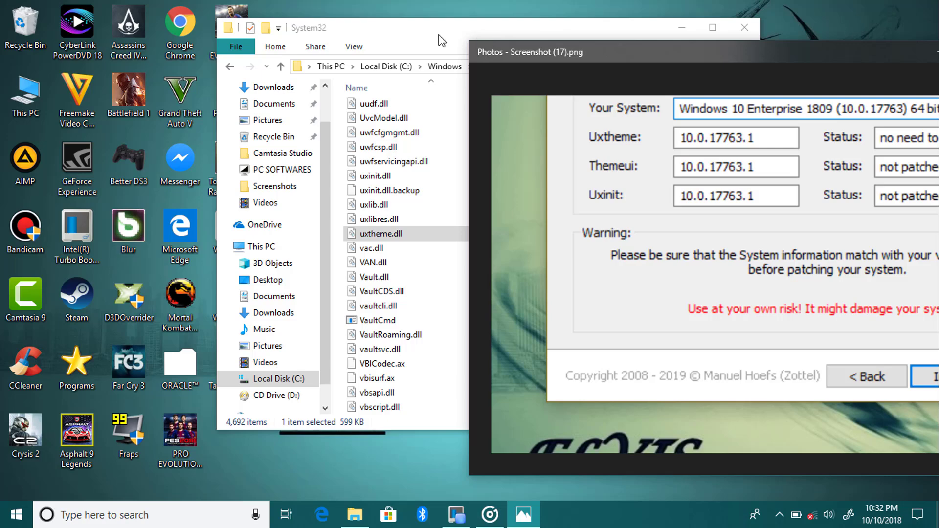
{"action": "left_click_drag", "start_coordinate": [441, 41], "coordinate": [287, 35]}
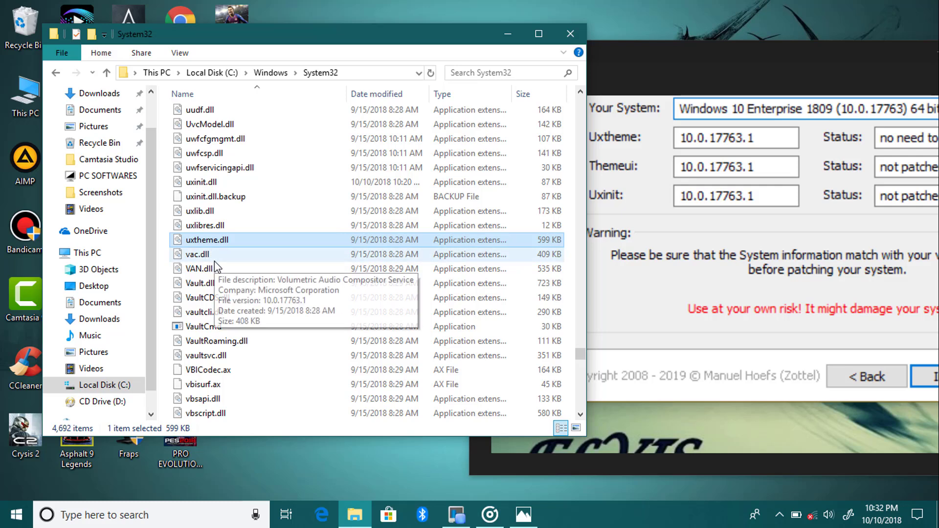
Step: Take ownership of uxinit.dll in System32 with TakeOwnershipEx, allowing it to make changes to the device
{"action": "scroll", "coordinate": [214, 262], "scroll_direction": "up", "scroll_amount": 1}
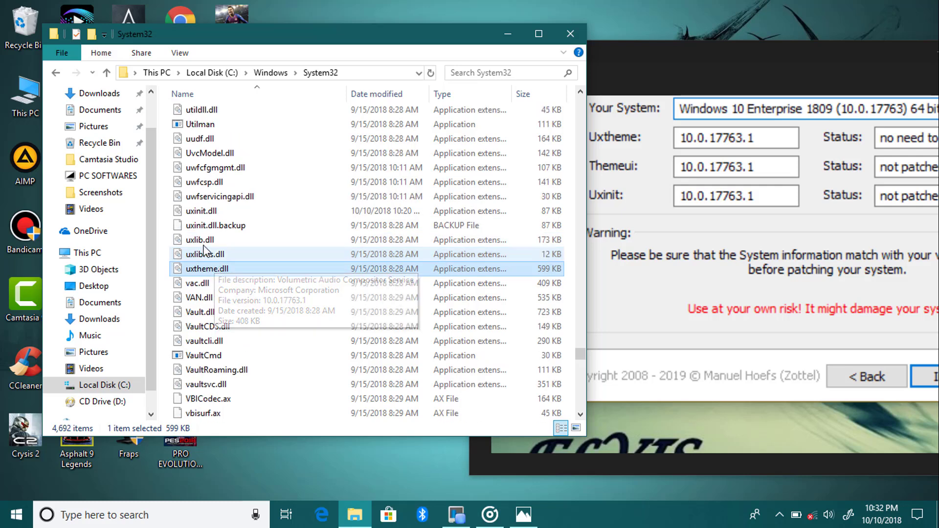
{"action": "left_click", "coordinate": [221, 211]}
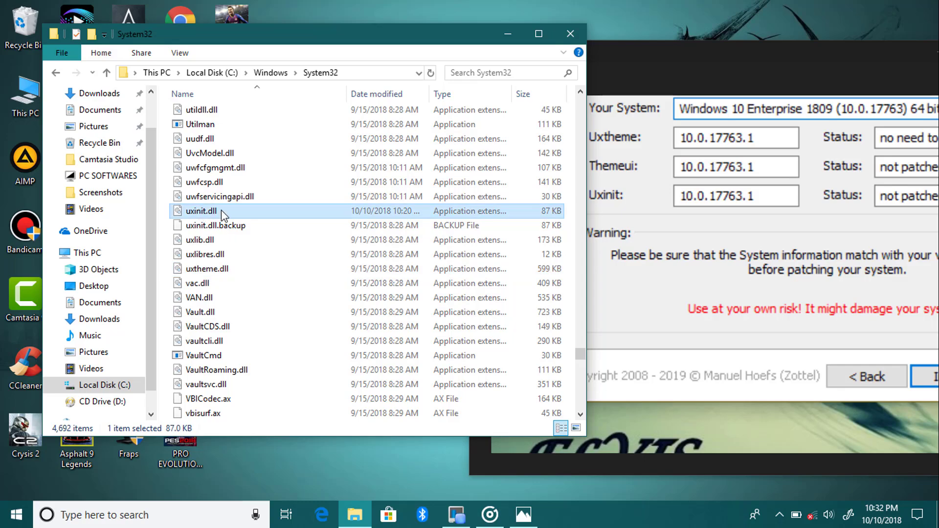
{"action": "mouse_move", "coordinate": [212, 216]}
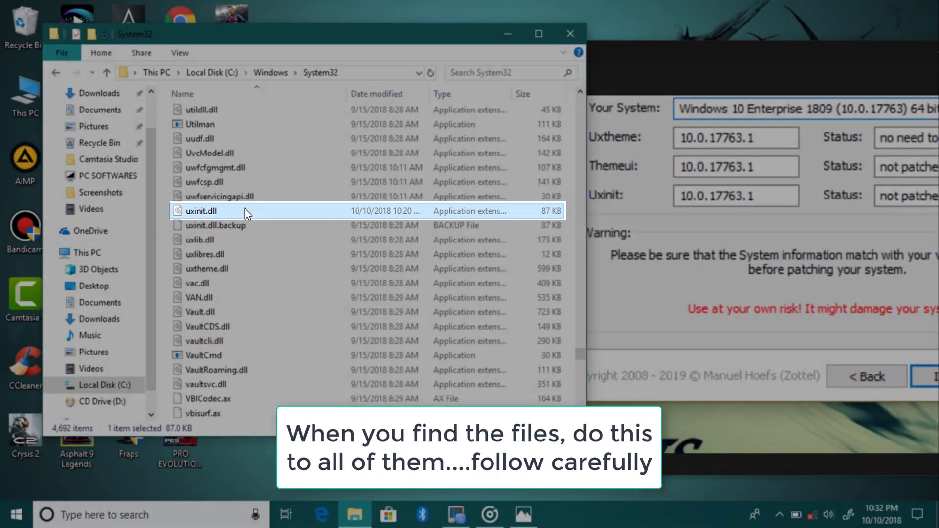
{"action": "right_click", "coordinate": [244, 208]}
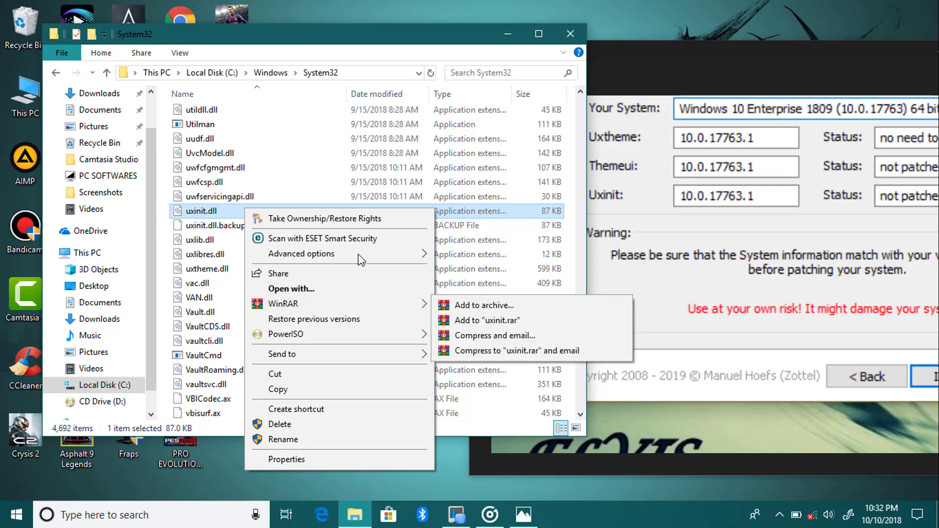
{"action": "left_click", "coordinate": [341, 219]}
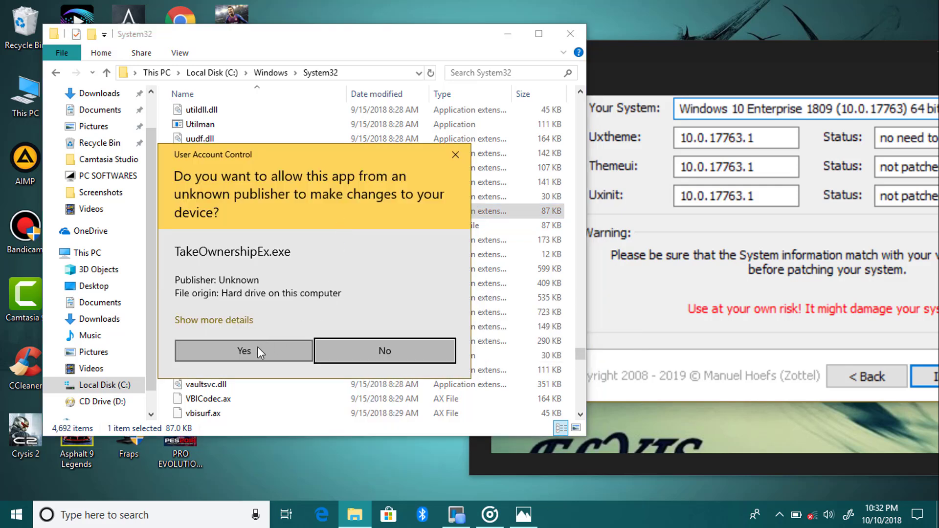
{"action": "left_click", "coordinate": [257, 350]}
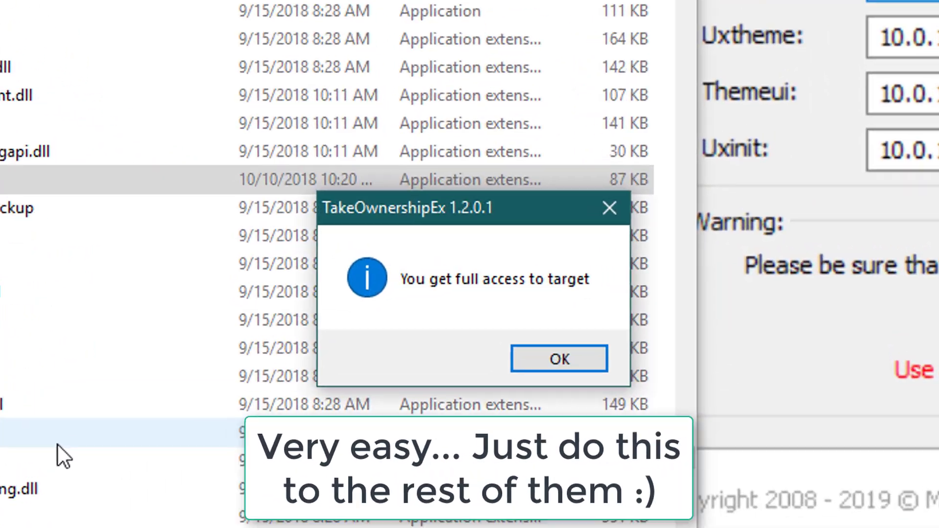
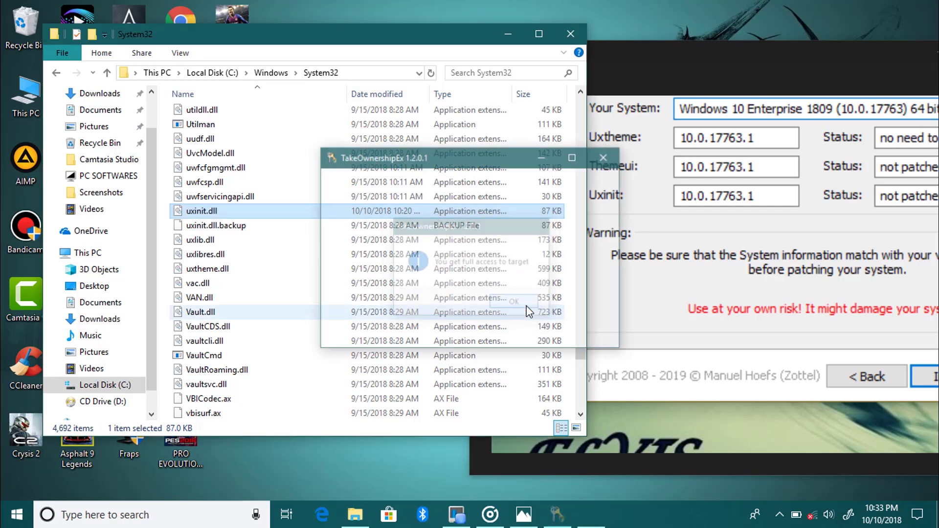
Step: Recheck the remaining file names in the patcher screenshot, enlarged around the Uxtheme, Themeui and Uxinit entries
{"action": "left_click", "coordinate": [685, 220]}
{"action": "scroll", "coordinate": [700, 201], "scroll_direction": "down", "scroll_amount": 3}
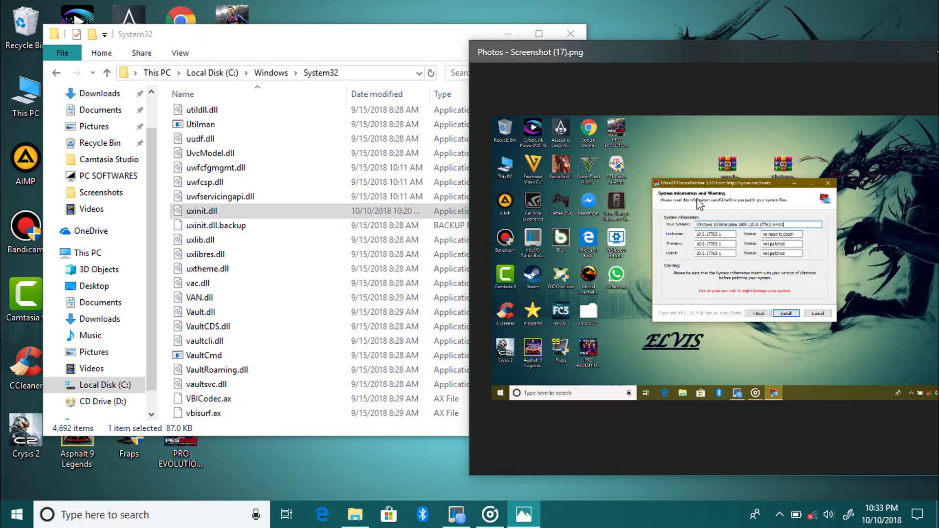
{"action": "scroll", "coordinate": [701, 201], "scroll_direction": "up", "scroll_amount": 5}
{"action": "left_click_drag", "start_coordinate": [696, 201], "coordinate": [826, 199]}
Step: Find themeui.dll among the System32 files starting with T and take ownership of it with TakeOwnershipEx
{"action": "left_click", "coordinate": [352, 254]}
{"action": "key", "text": "t"}
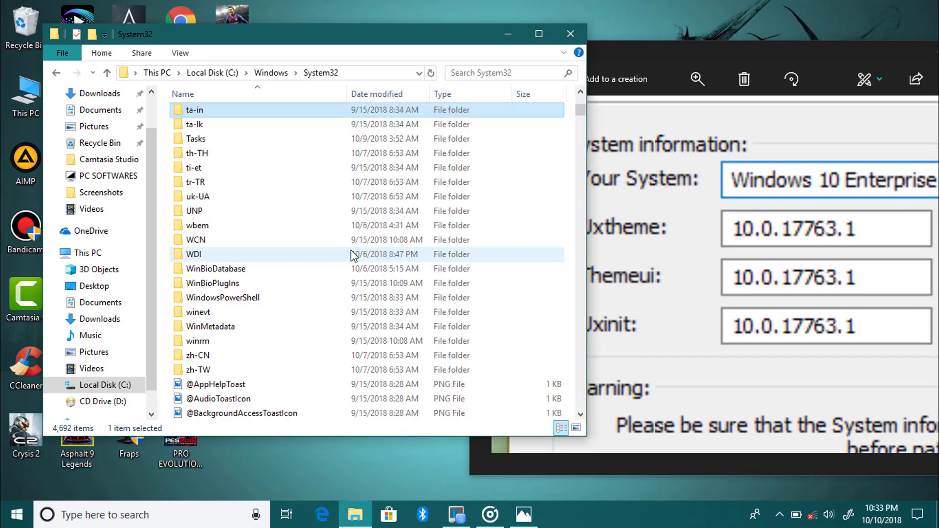
{"action": "scroll", "coordinate": [293, 264], "scroll_direction": "down", "scroll_amount": 20}
{"action": "key", "text": "t"}
{"action": "left_click_drag", "start_coordinate": [299, 38], "coordinate": [276, 37]}
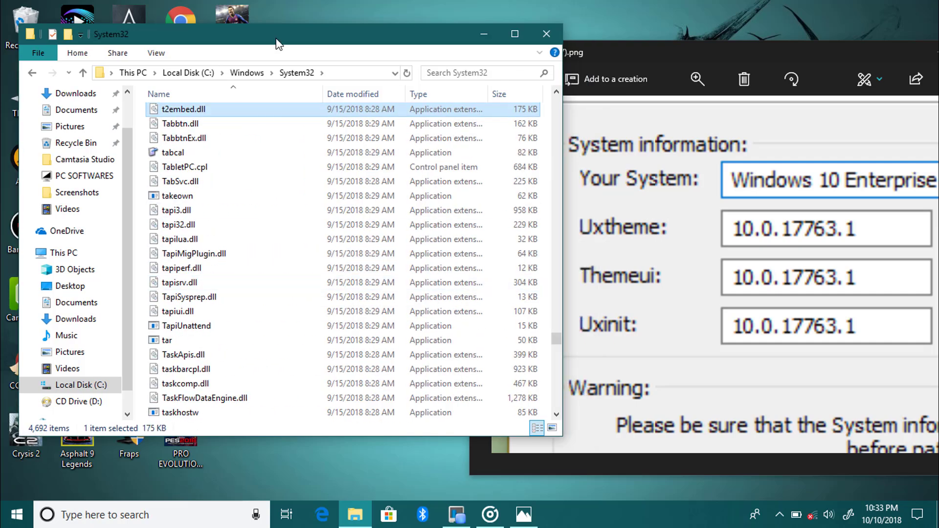
{"action": "scroll", "coordinate": [263, 210], "scroll_direction": "down", "scroll_amount": 17}
{"action": "left_click", "coordinate": [260, 226]}
{"action": "left_click", "coordinate": [217, 256]}
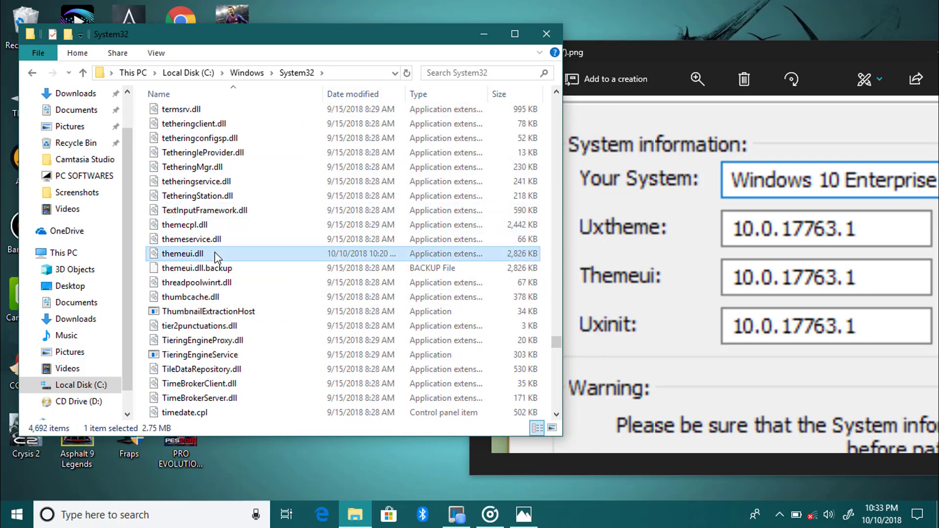
{"action": "right_click", "coordinate": [217, 255]}
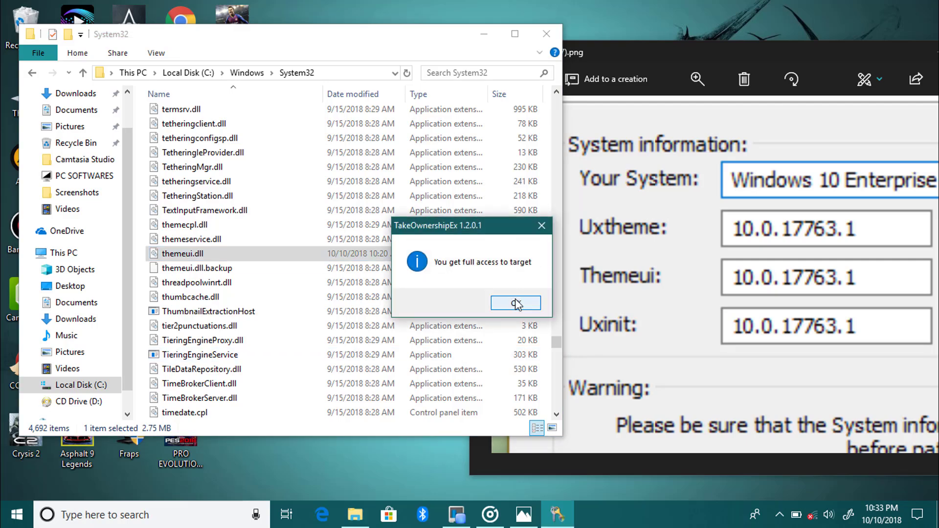
{"action": "left_click", "coordinate": [515, 303]}
Step: Review the patcher screenshot once more, and close both the System32 window and the screenshot
{"action": "double_click", "coordinate": [624, 253]}
{"action": "double_click", "coordinate": [749, 240]}
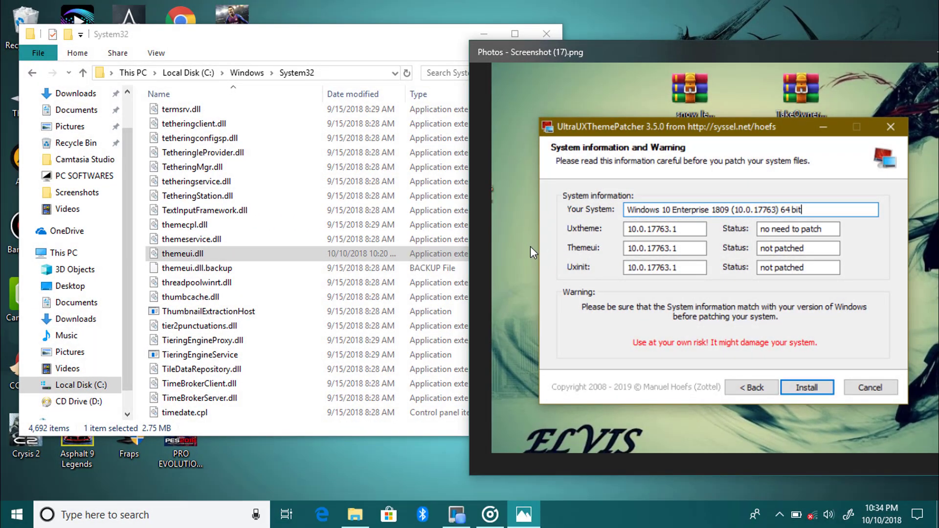
{"action": "left_click", "coordinate": [530, 226]}
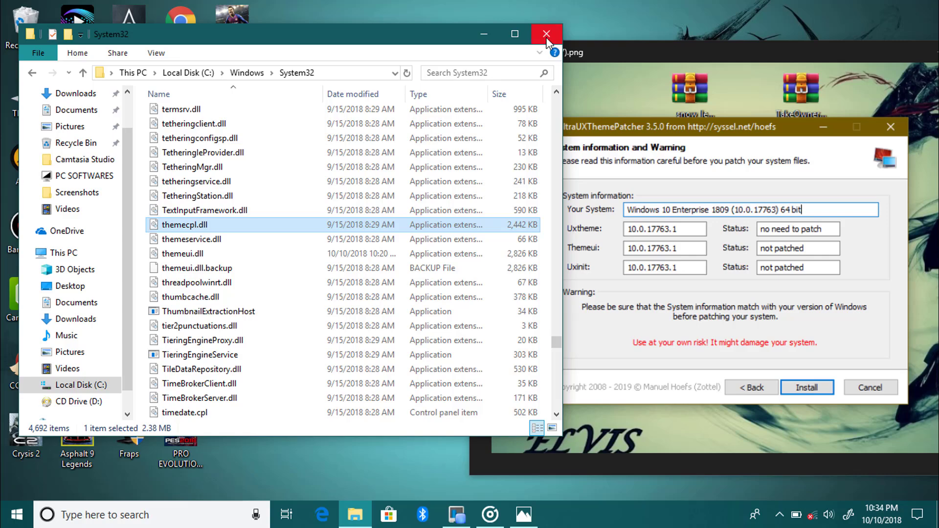
{"action": "left_click", "coordinate": [546, 34]}
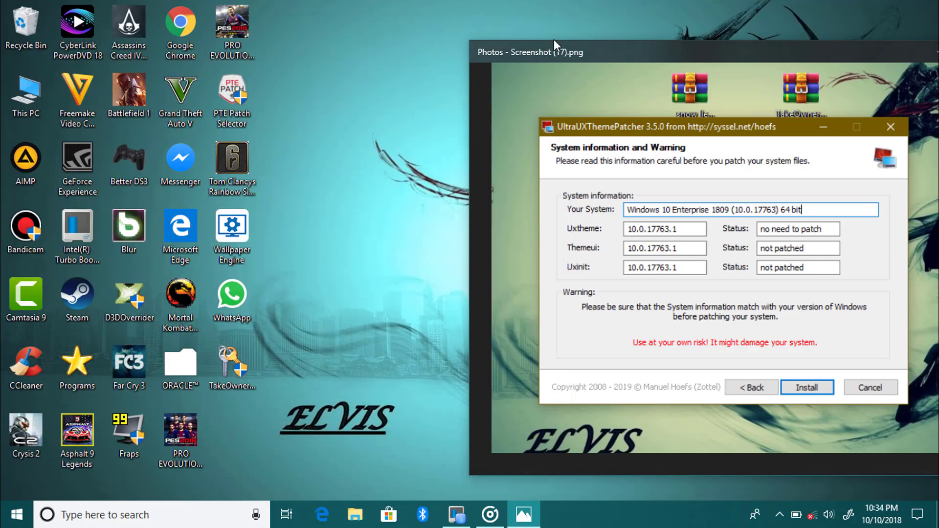
{"action": "left_click_drag", "start_coordinate": [578, 48], "coordinate": [387, 57]}
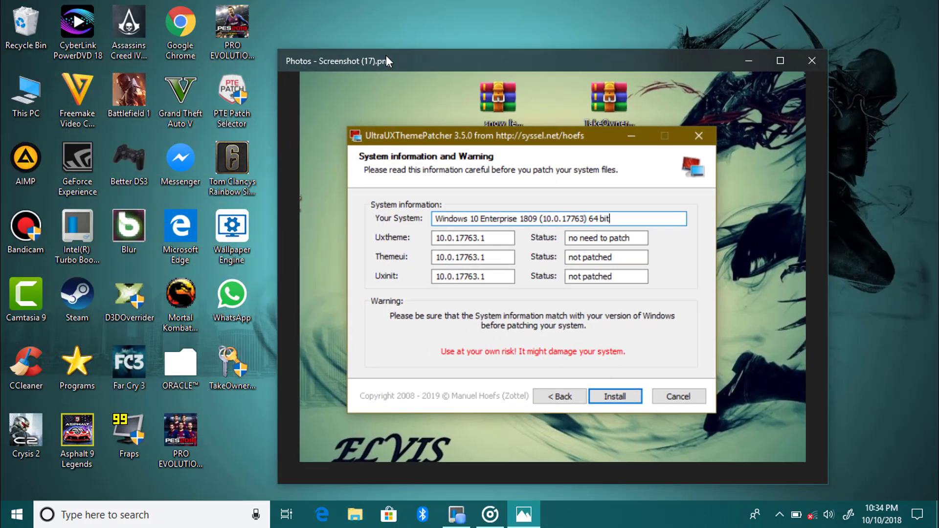
{"action": "left_click", "coordinate": [778, 60]}
{"action": "left_click", "coordinate": [924, 11]}
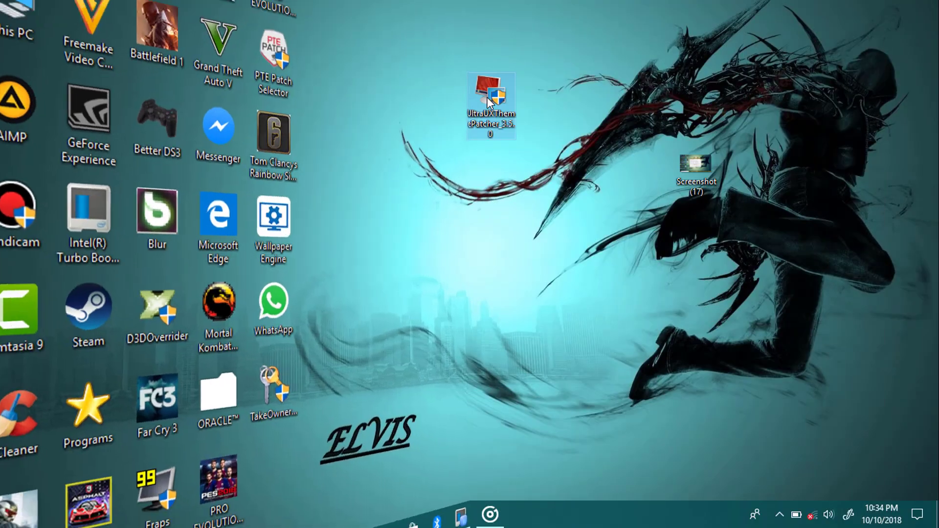
Step: Launch UltraUXThemePatcher 3.5.0 from the desktop and accept its license terms to reach the system information page
{"action": "right_click", "coordinate": [487, 98]}
{"action": "left_click", "coordinate": [528, 124]}
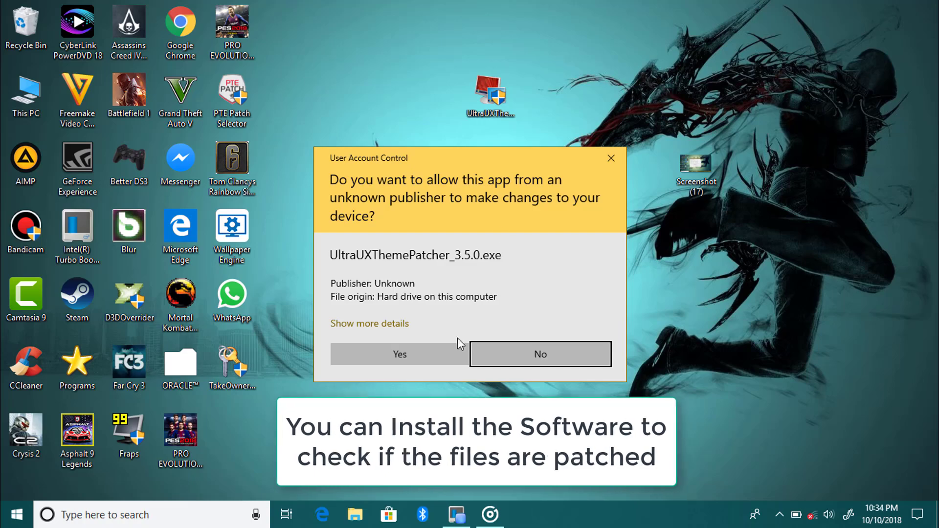
{"action": "left_click", "coordinate": [418, 353]}
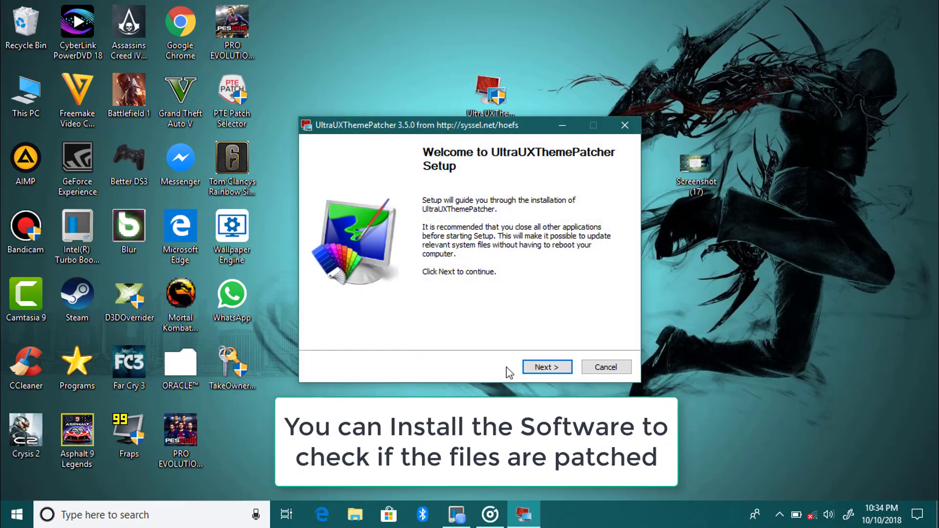
{"action": "left_click", "coordinate": [546, 367]}
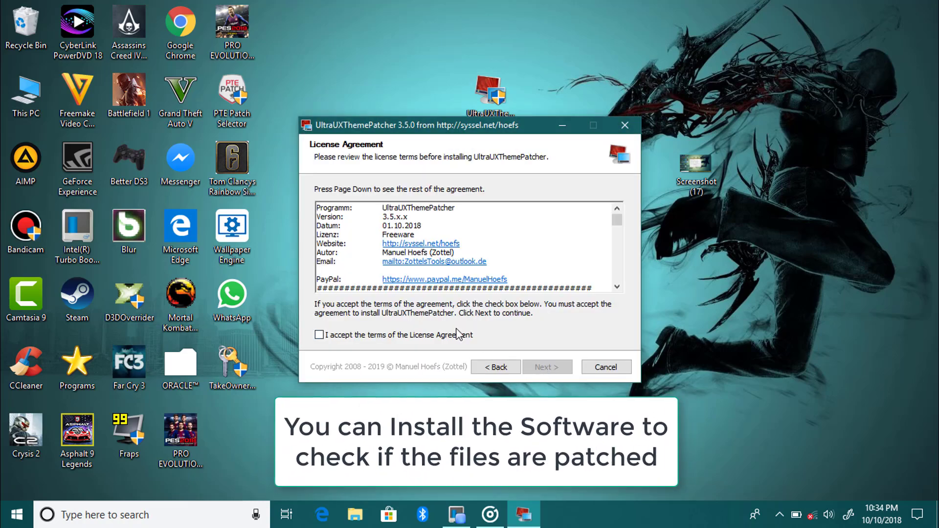
{"action": "left_click", "coordinate": [453, 336]}
{"action": "left_click", "coordinate": [546, 366]}
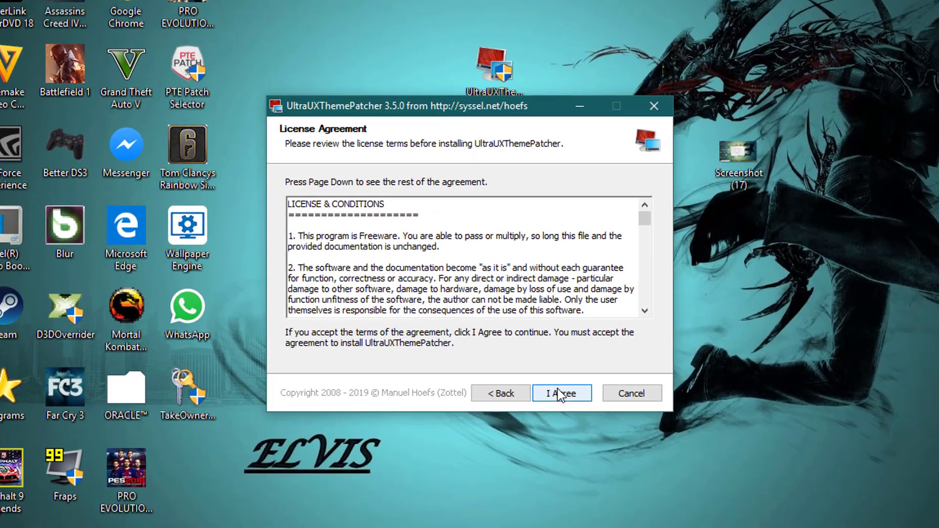
{"action": "left_click", "coordinate": [560, 394]}
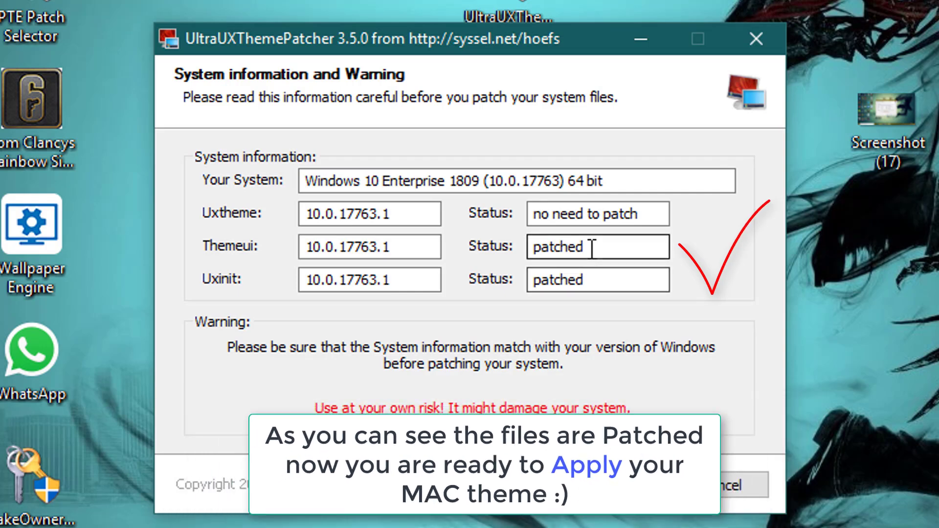
Step: Check the patch status of Themeui and Uxinit in the patcher, and minimize its window
{"action": "left_click_drag", "start_coordinate": [593, 250], "coordinate": [513, 246]}
{"action": "left_click_drag", "start_coordinate": [608, 279], "coordinate": [533, 279]}
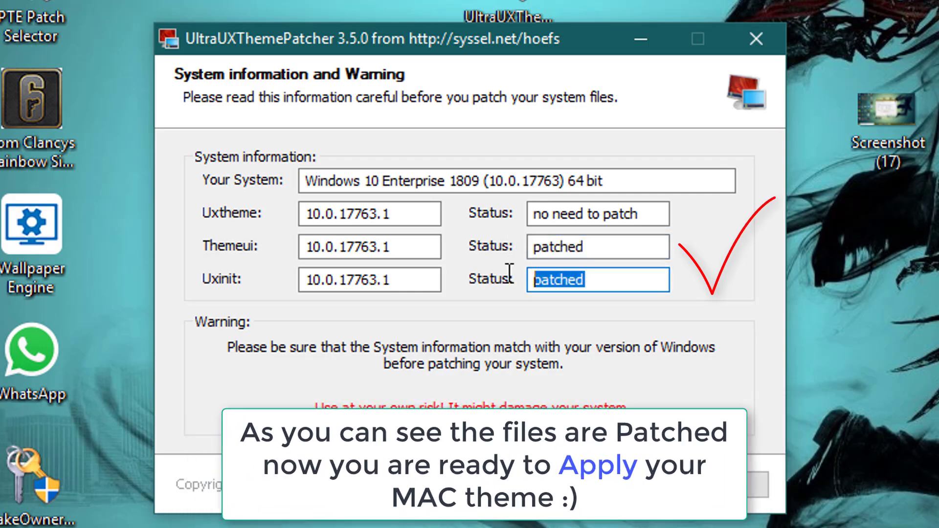
{"action": "left_click", "coordinate": [638, 280]}
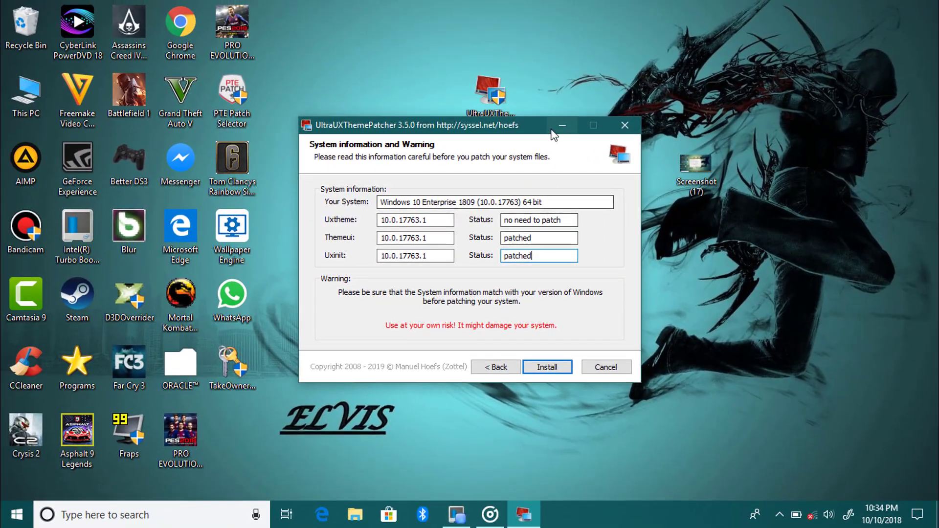
{"action": "left_click", "coordinate": [562, 125]}
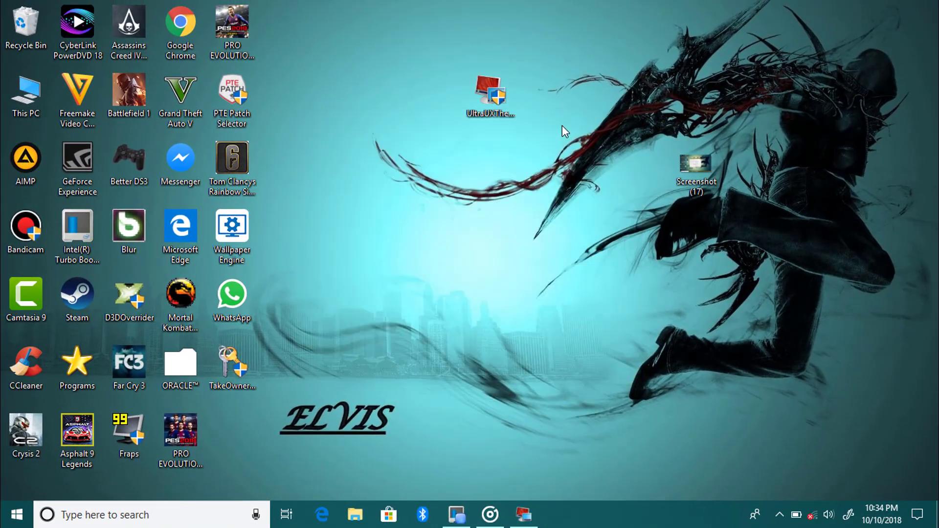
Step: Apply the Snow Leopard theme from the desktop's personalization theme settings
{"action": "right_click", "coordinate": [414, 178]}
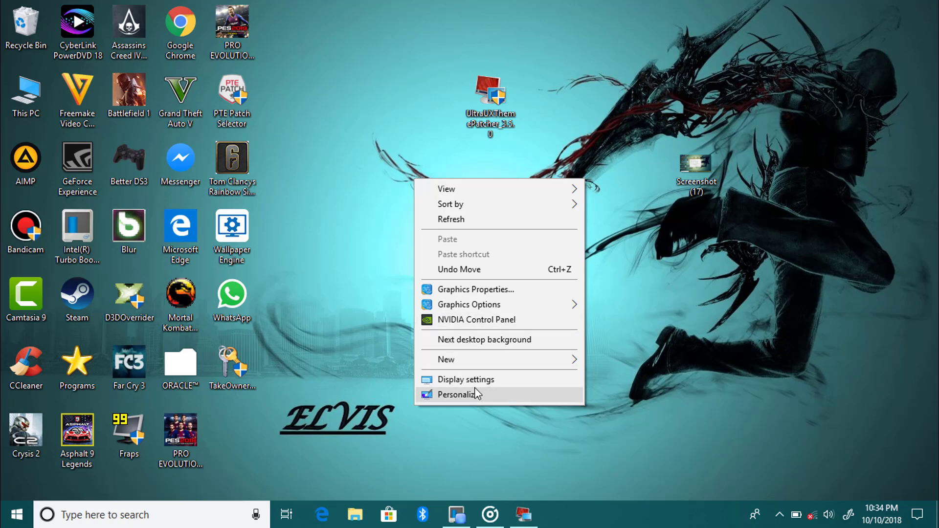
{"action": "left_click", "coordinate": [457, 395]}
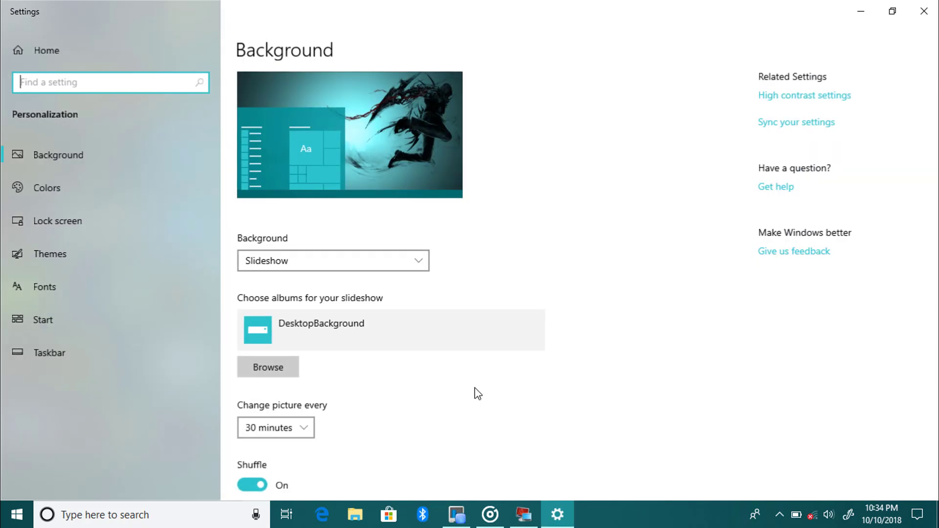
{"action": "left_click", "coordinate": [111, 259]}
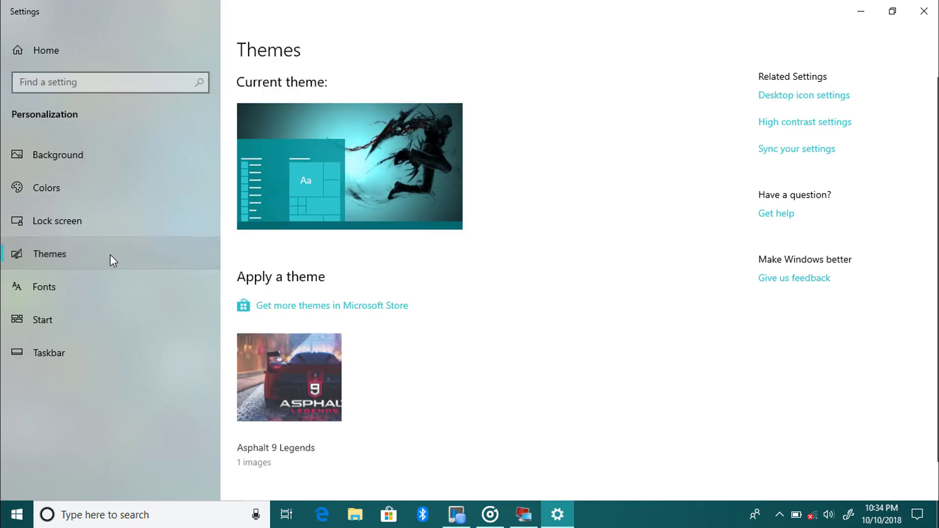
{"action": "scroll", "coordinate": [419, 313], "scroll_direction": "down", "scroll_amount": 5}
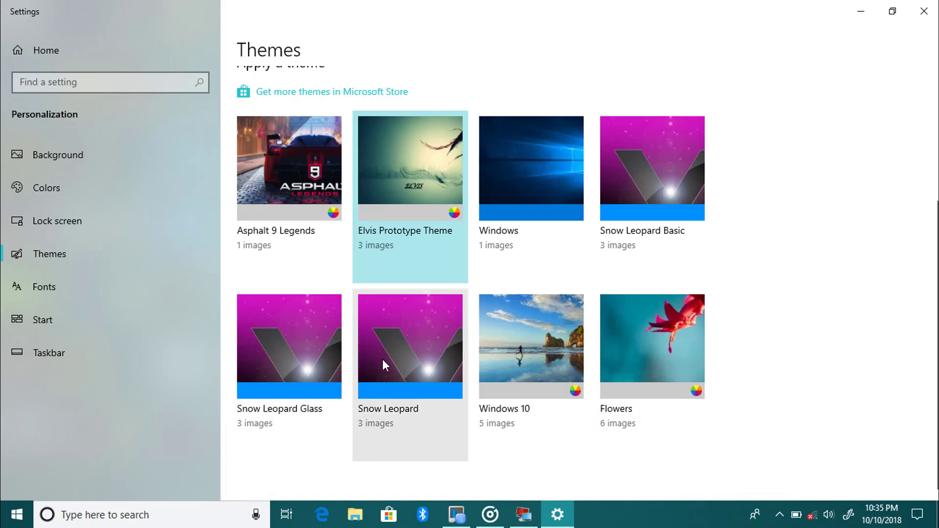
{"action": "left_click", "coordinate": [382, 365]}
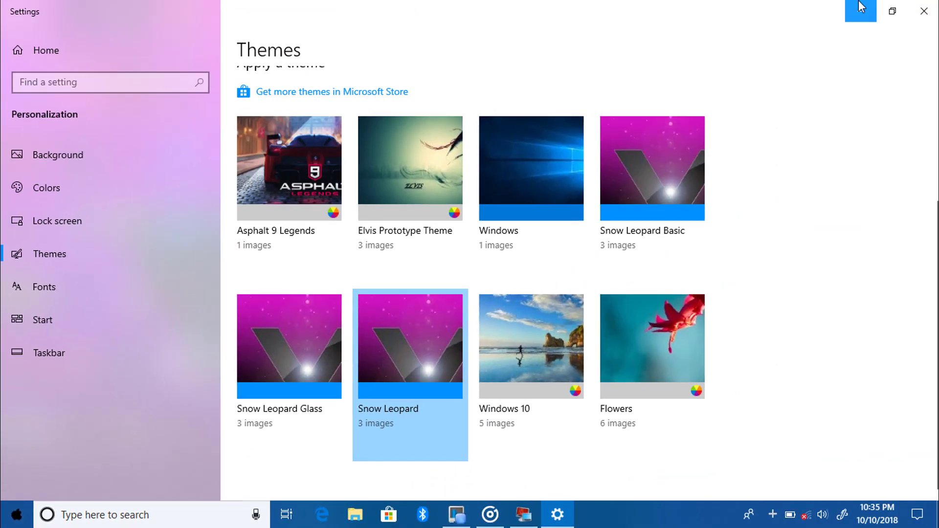
Step: Minimize the theme settings, maximize This PC, and browse Local Disk (C:) and its ORACLE™ folder to inspect the themed windows
{"action": "left_click", "coordinate": [864, 6]}
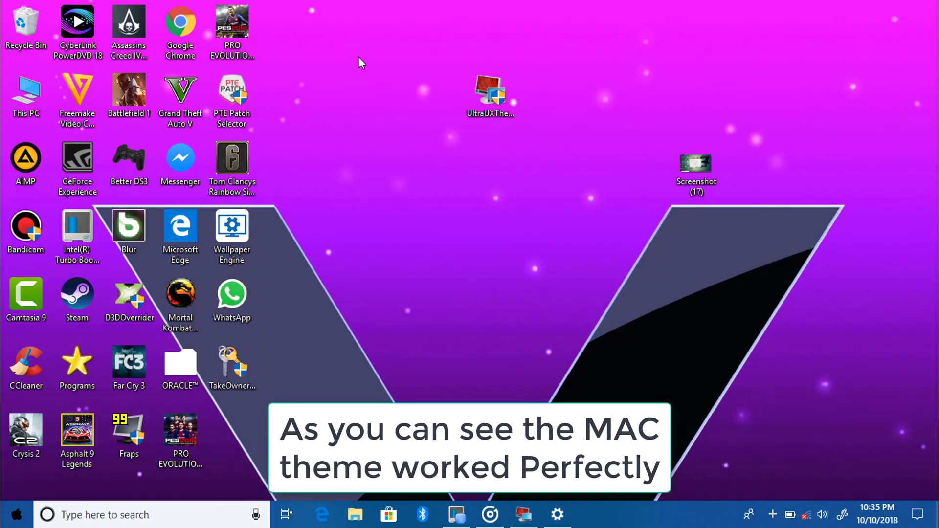
{"action": "double_click", "coordinate": [44, 94]}
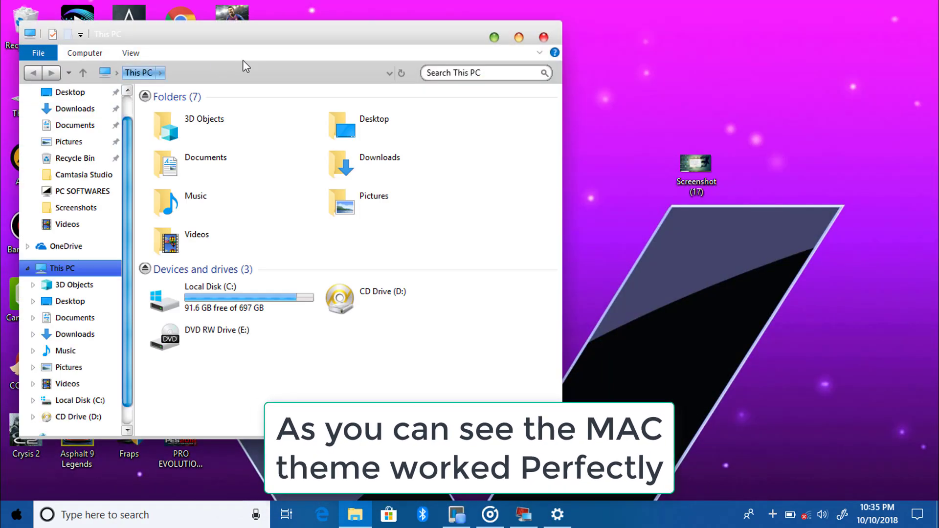
{"action": "left_click_drag", "start_coordinate": [304, 31], "coordinate": [474, 58]}
{"action": "double_click", "coordinate": [475, 58]}
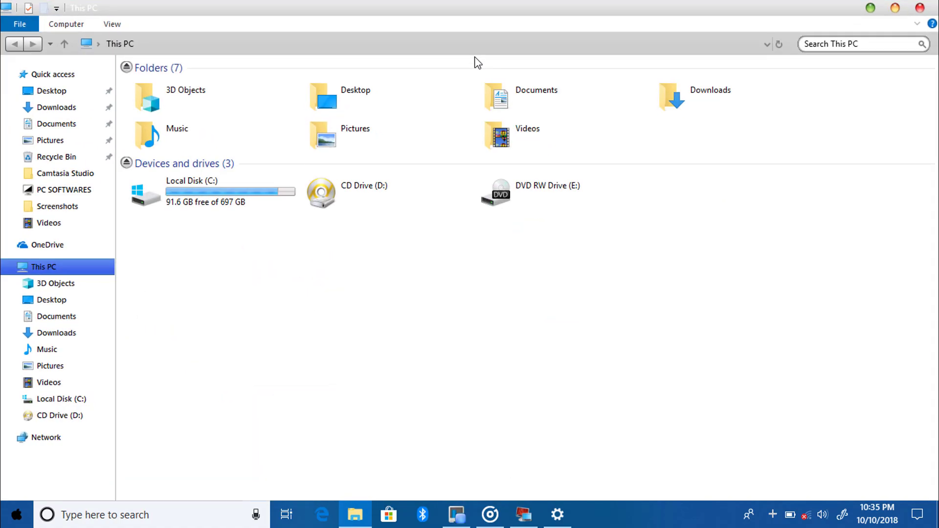
{"action": "double_click", "coordinate": [195, 196]}
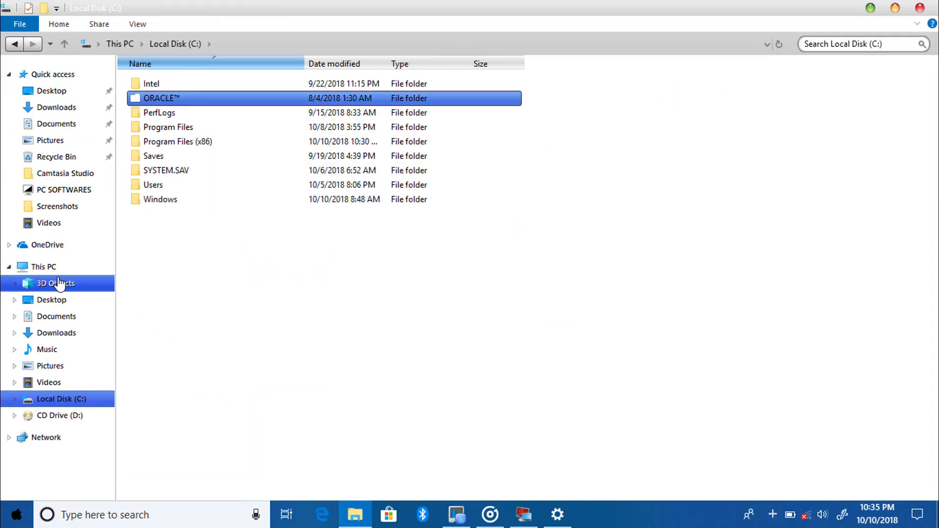
{"action": "double_click", "coordinate": [266, 96]}
Step: Paste the items copied from the ORACLE™ folder onto the desktop and reposition the copy progress window
{"action": "right_click", "coordinate": [310, 93]}
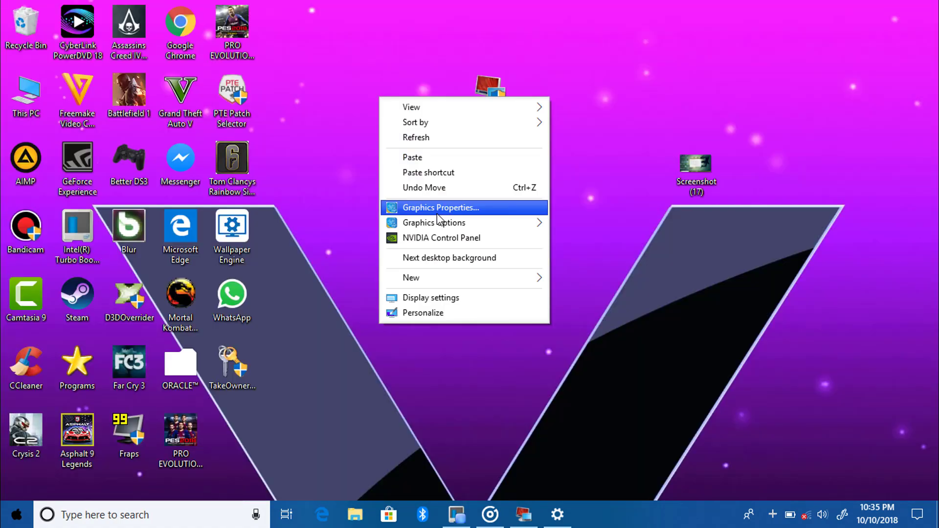
{"action": "left_click", "coordinate": [396, 157]}
{"action": "left_click", "coordinate": [345, 245]}
{"action": "left_click_drag", "start_coordinate": [443, 76], "coordinate": [505, 90]}
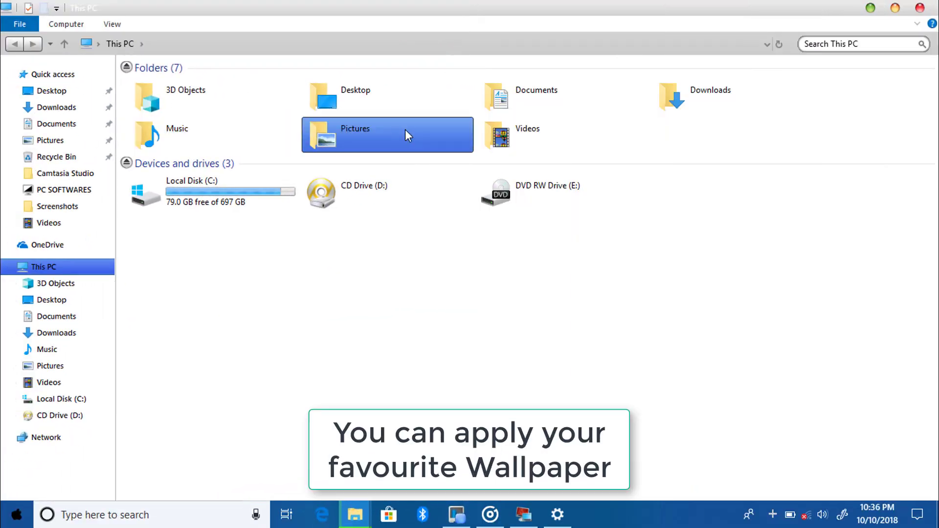
Step: Open the Personal pictures folder inside Pictures
{"action": "double_click", "coordinate": [405, 130]}
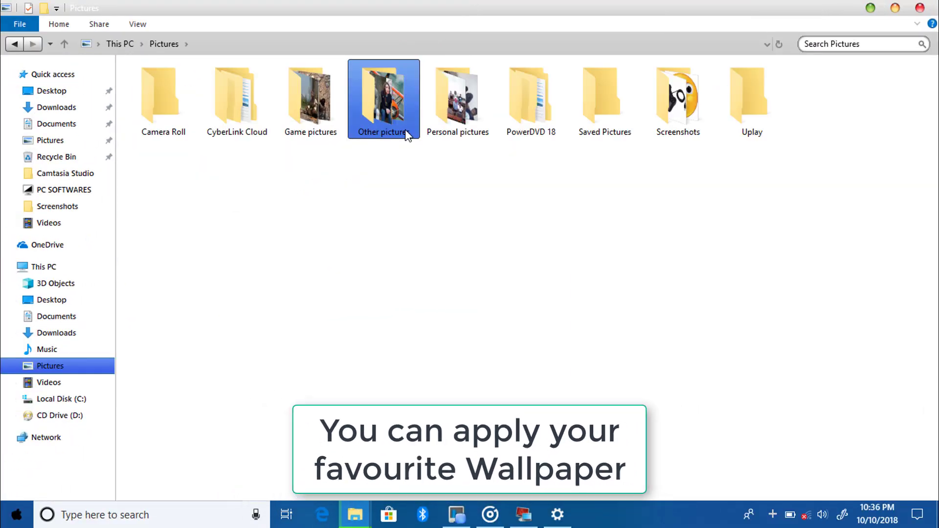
{"action": "left_click", "coordinate": [447, 102]}
{"action": "left_click", "coordinate": [389, 105]}
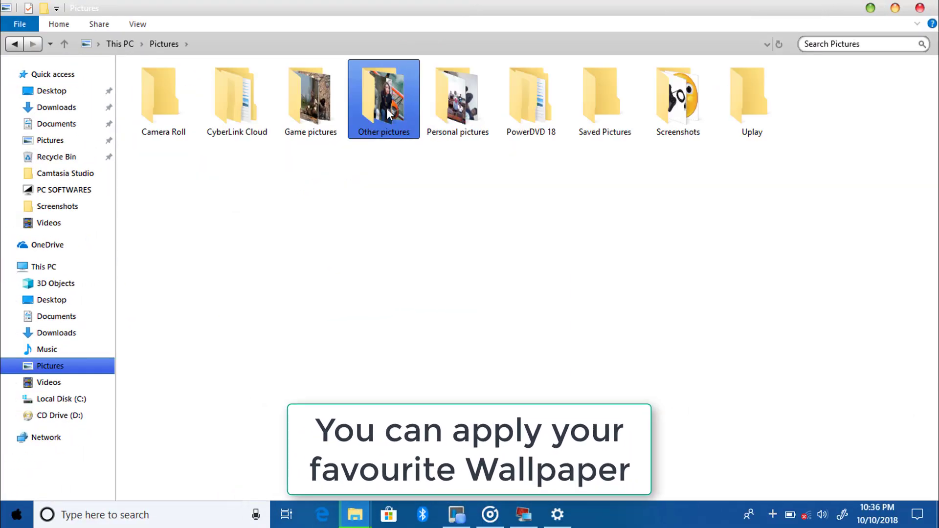
{"action": "key", "text": "Right"}
{"action": "key", "text": "Right"}
{"action": "left_click", "coordinate": [318, 96]}
{"action": "left_click", "coordinate": [357, 95]}
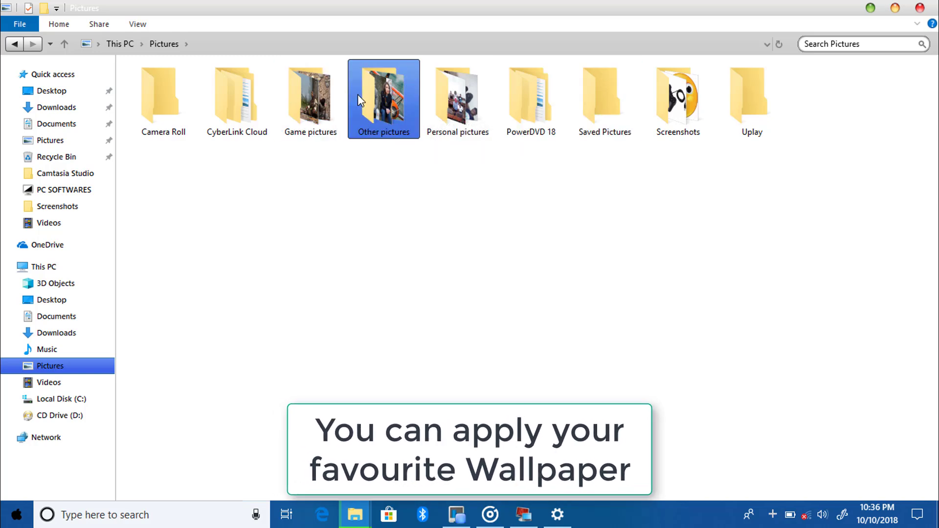
{"action": "left_click", "coordinate": [438, 105]}
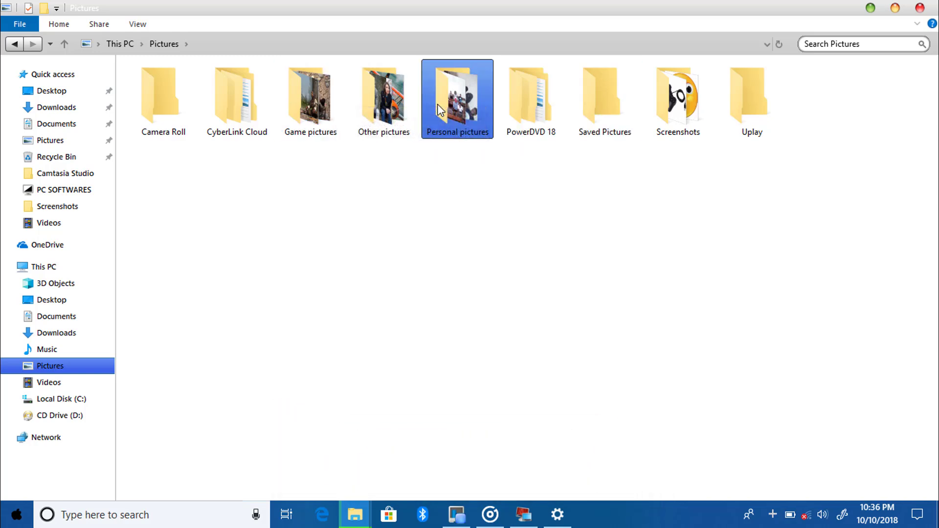
{"action": "double_click", "coordinate": [439, 109]}
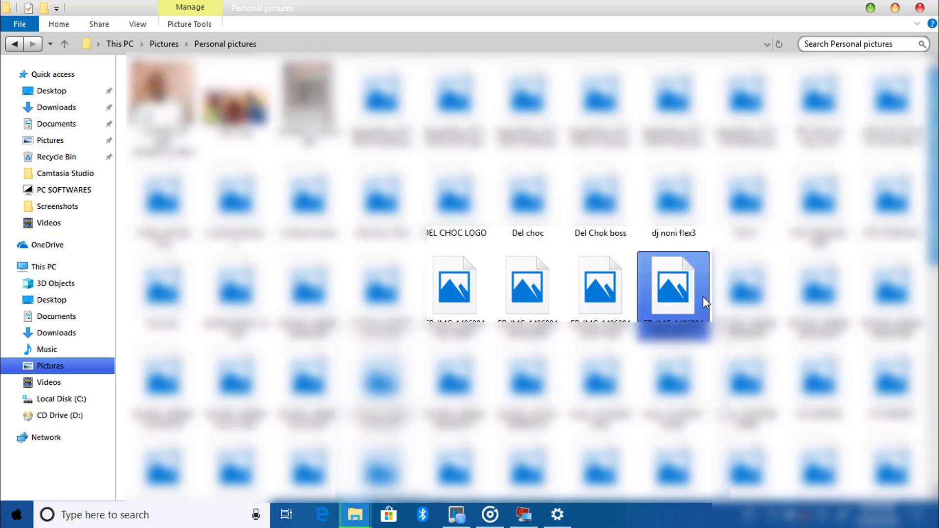
Step: Set the ORACLE™ Green Glow, Green Light and Turquoise pictures together as the desktop background, and advance to the next background
{"action": "scroll", "coordinate": [518, 277], "scroll_direction": "down", "scroll_amount": 10}
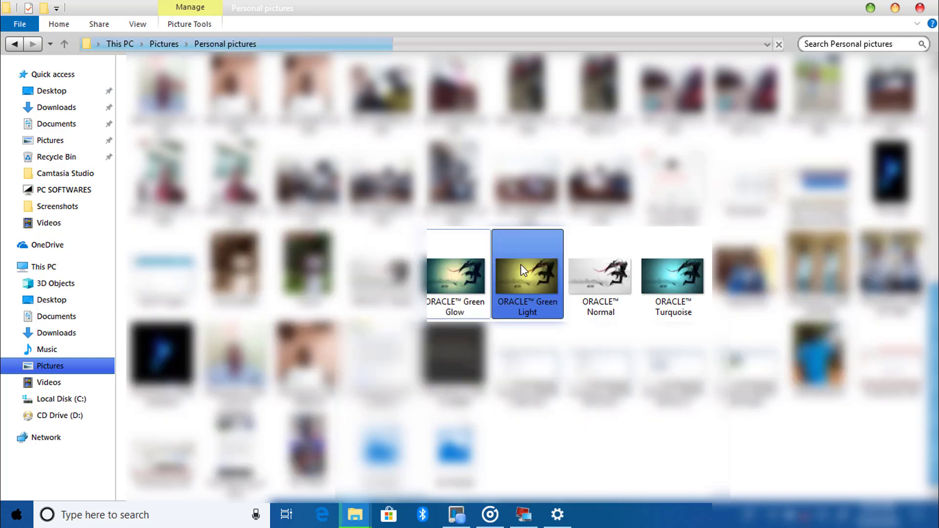
{"action": "left_click", "coordinate": [485, 268], "text": "ctrl"}
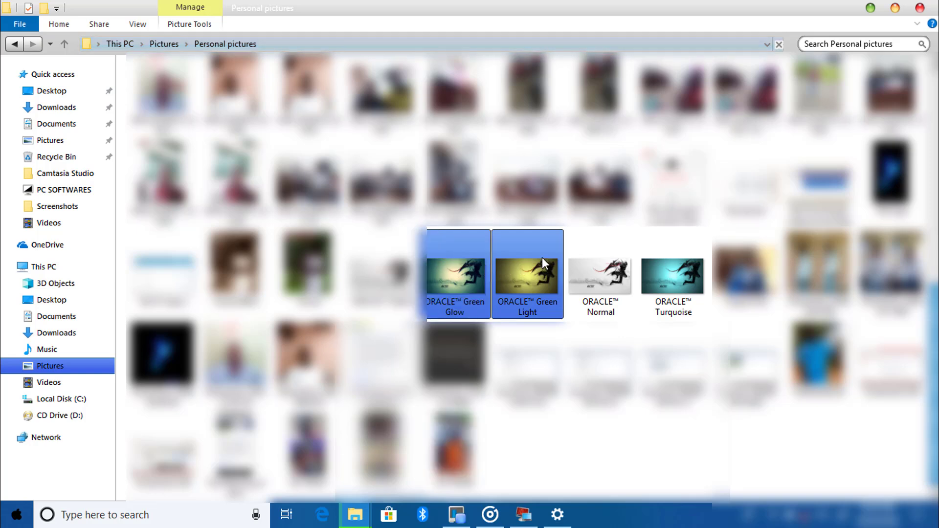
{"action": "left_click", "coordinate": [668, 278], "text": "ctrl"}
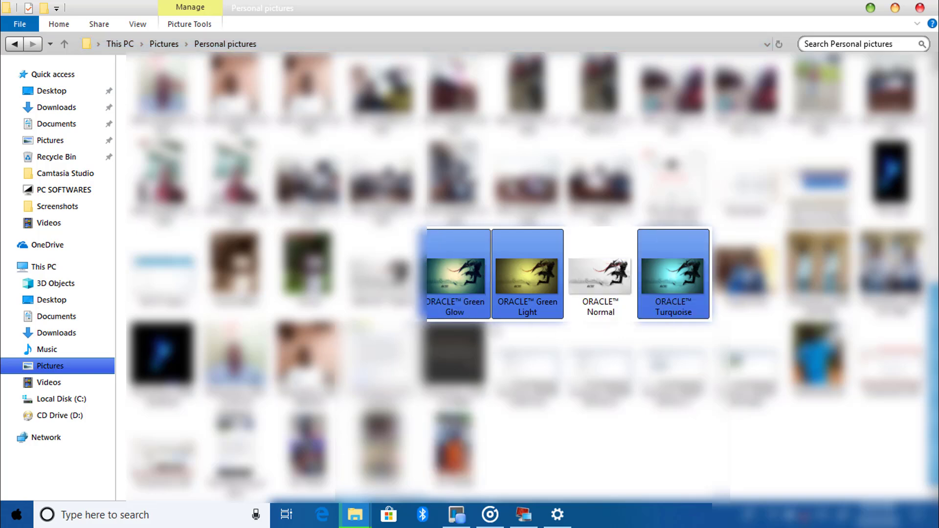
{"action": "right_click", "coordinate": [439, 262]}
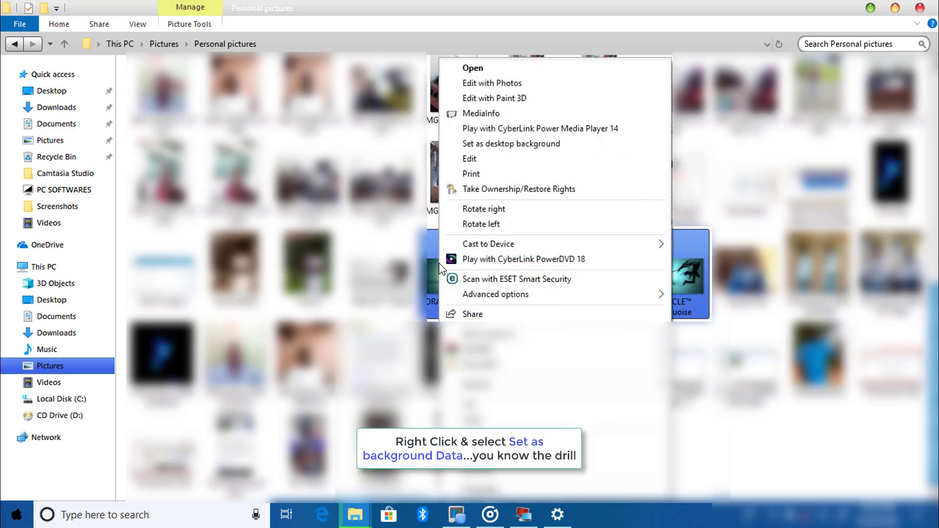
{"action": "left_click", "coordinate": [521, 143]}
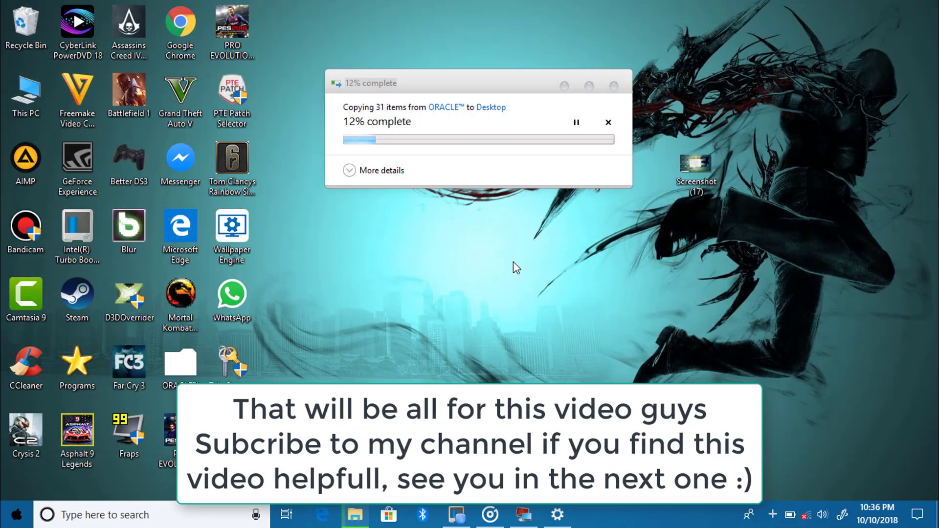
{"action": "right_click", "coordinate": [429, 243]}
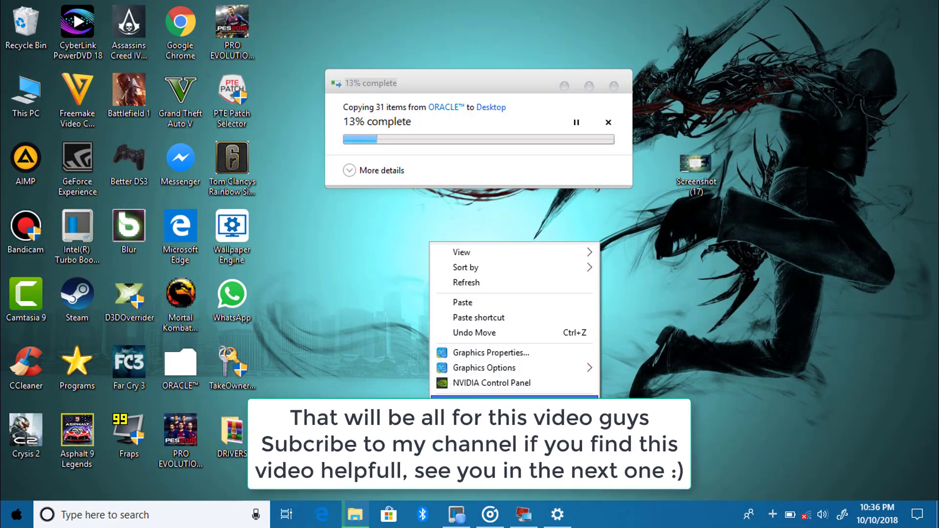
{"action": "left_click", "coordinate": [527, 193]}
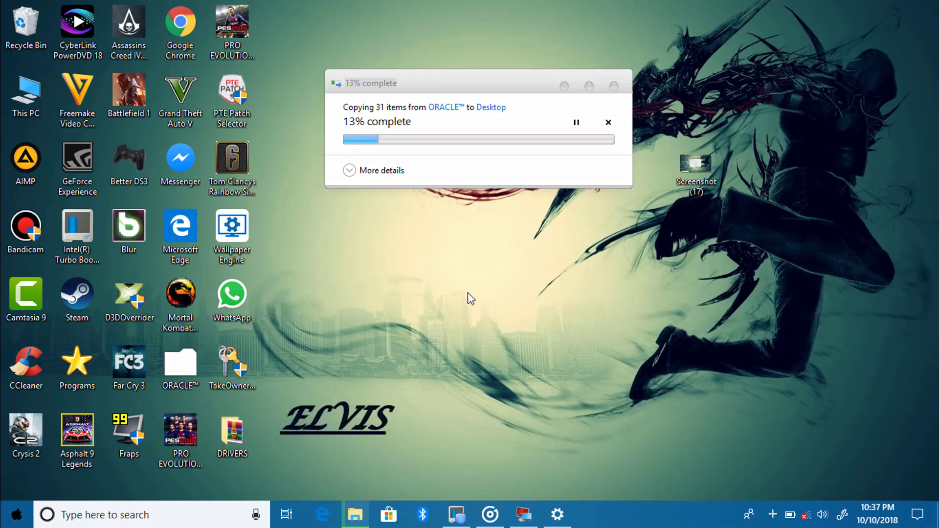